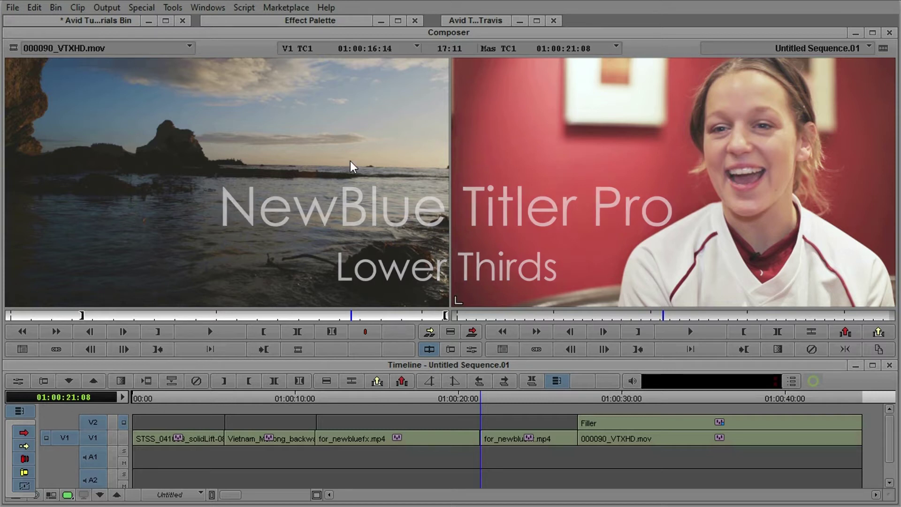
# Step: Apply the NewBlue Titler Pro effect to the empty V2 segment above the second for_newbluefx clip
pyautogui.doubleClick(278, 23)
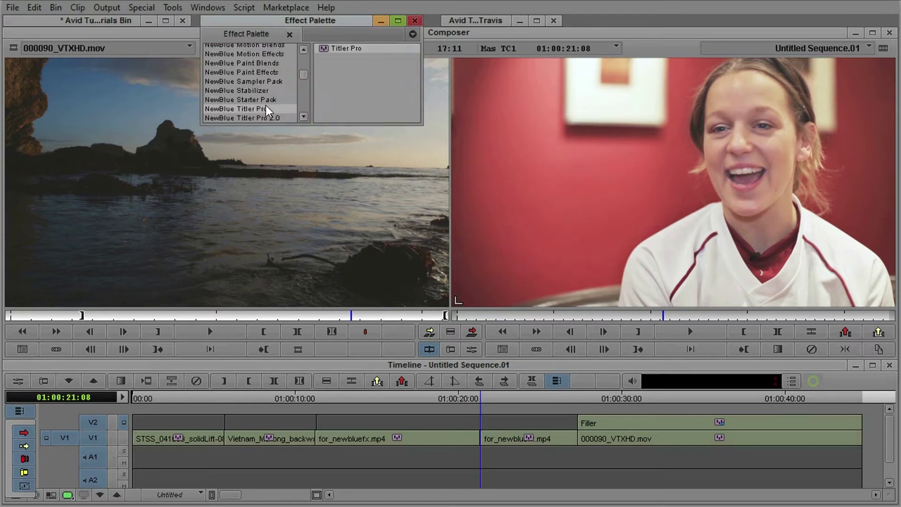
pyautogui.click(327, 48)
pyautogui.moveTo(477, 390); pyautogui.dragTo(509, 425)
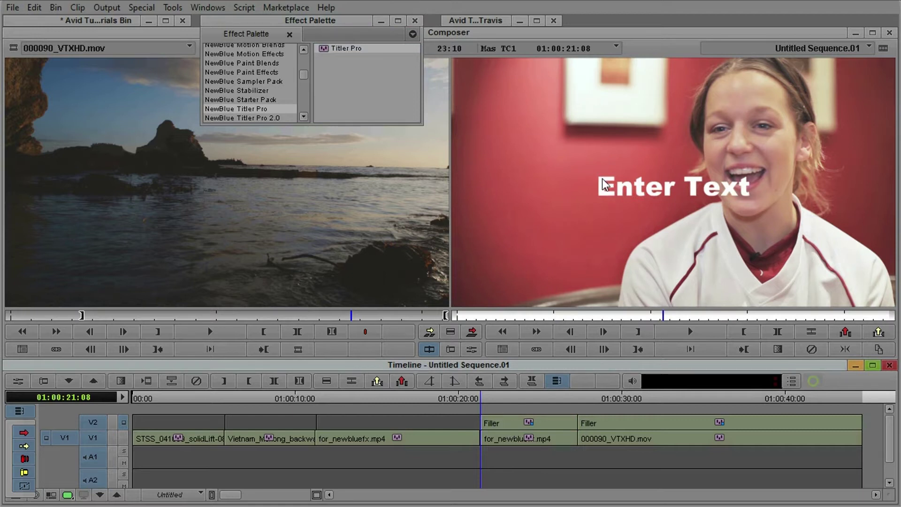
# Step: Launch the title editor for the new Titler Pro effect on V2
pyautogui.click(531, 419)
pyautogui.click(471, 350)
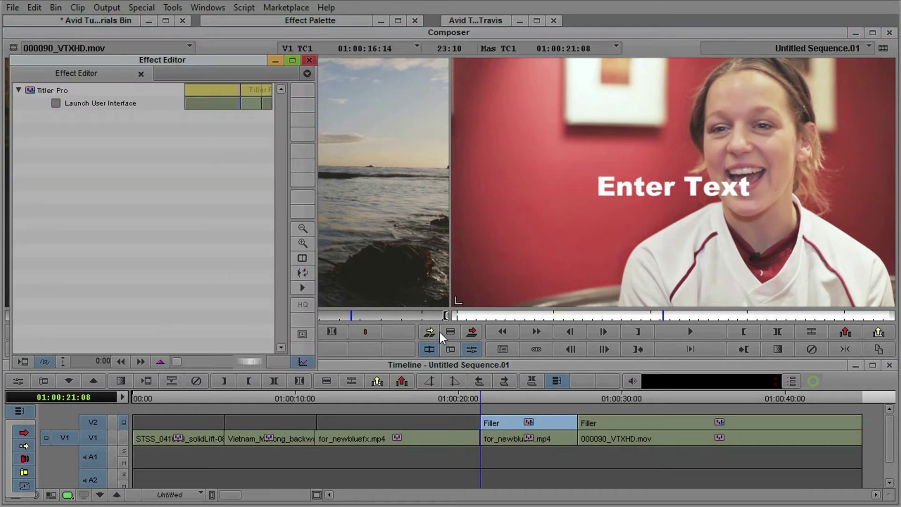
pyautogui.click(55, 103)
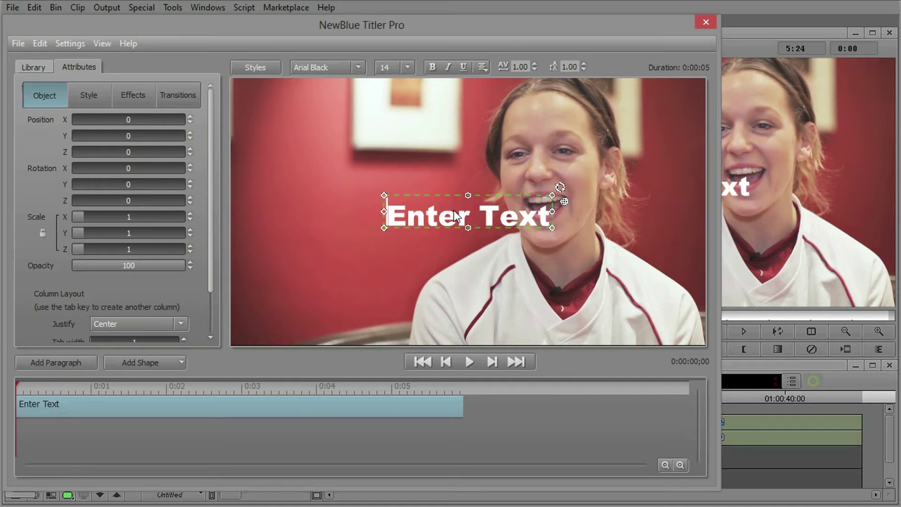
# Step: Replace the placeholder title text with the interviewee's first name in capitals followed by "Player Bristol, UK"
pyautogui.hotkey('ctrl', 'a')
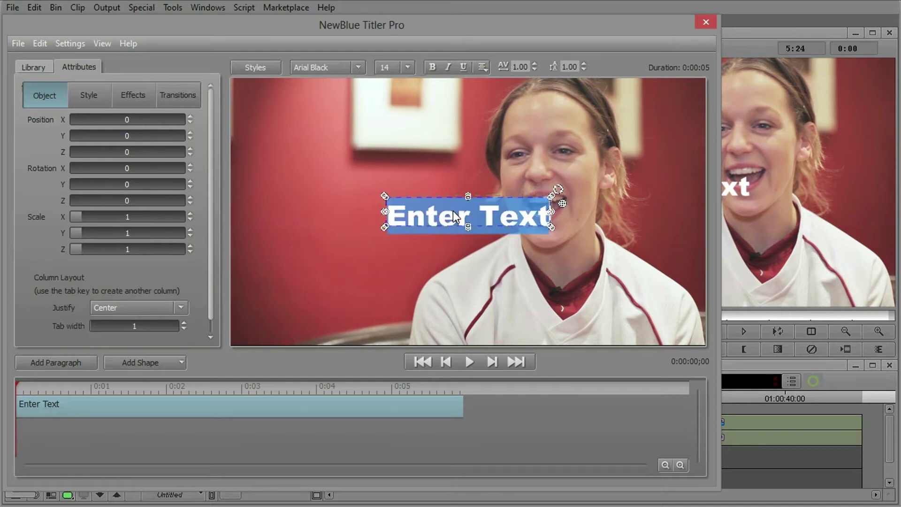
pyautogui.write('RACH')
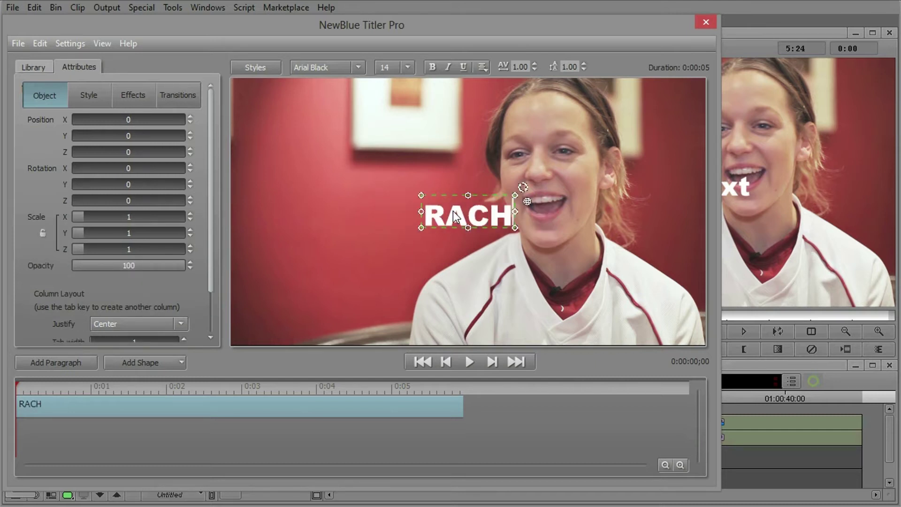
pyautogui.write('EL Player')
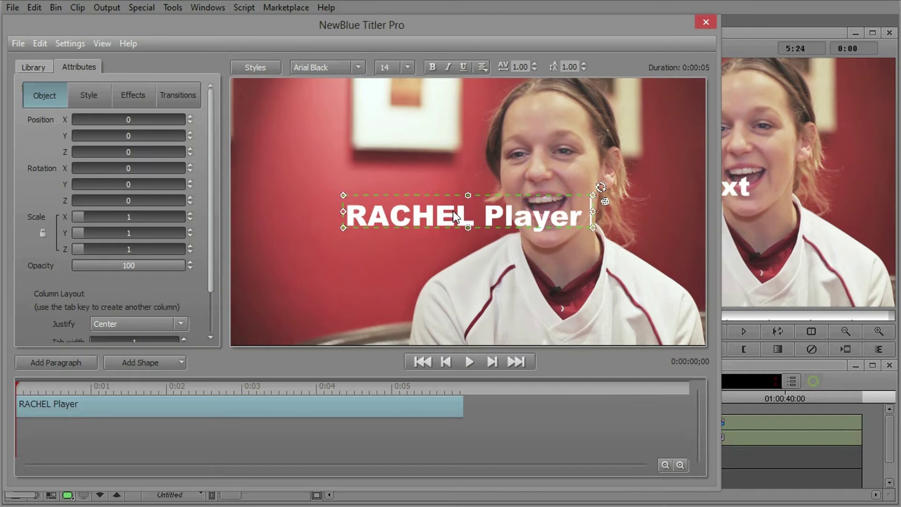
pyautogui.write(' Bristol')
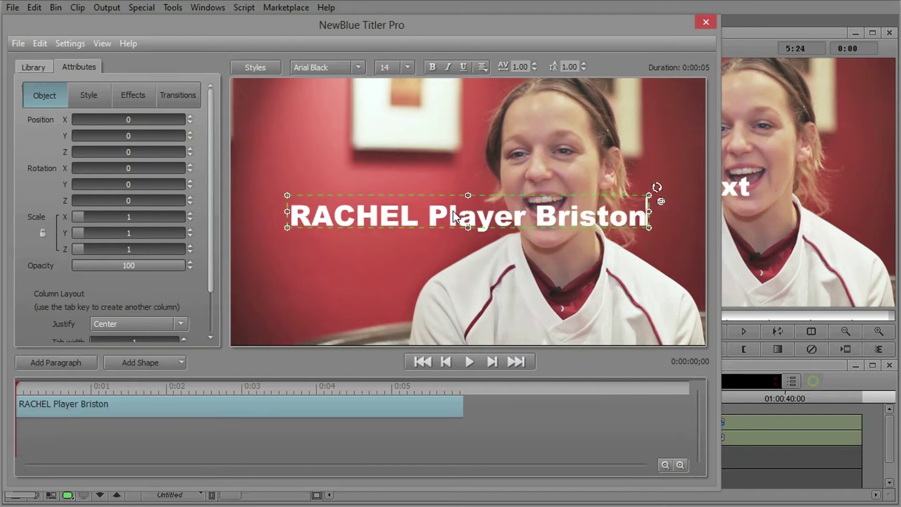
pyautogui.write(', UL')
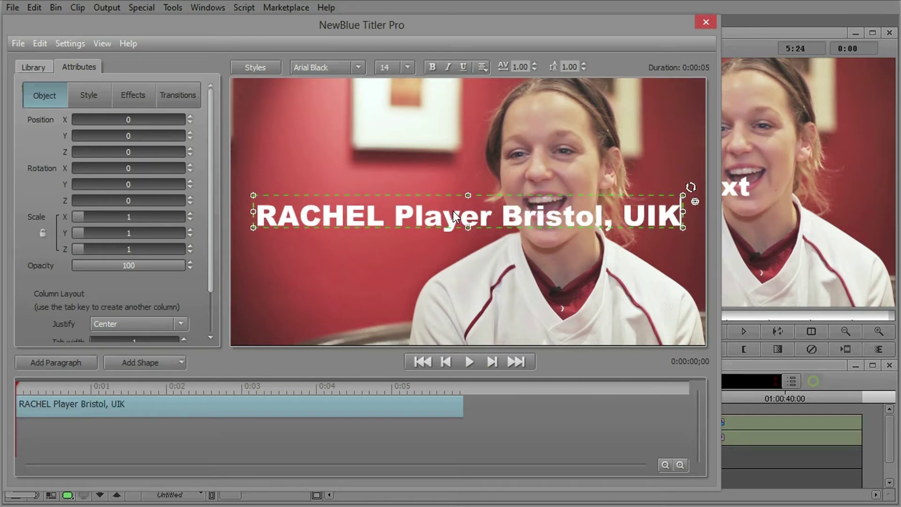
pyautogui.press('BackSpace')
pyautogui.write('K')
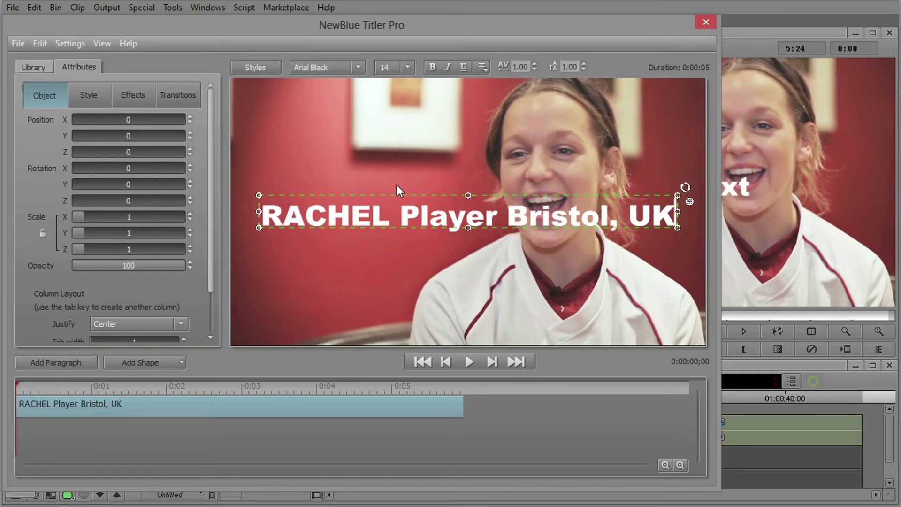
# Step: Change the title's font to Eurostile LT
pyautogui.click(359, 66)
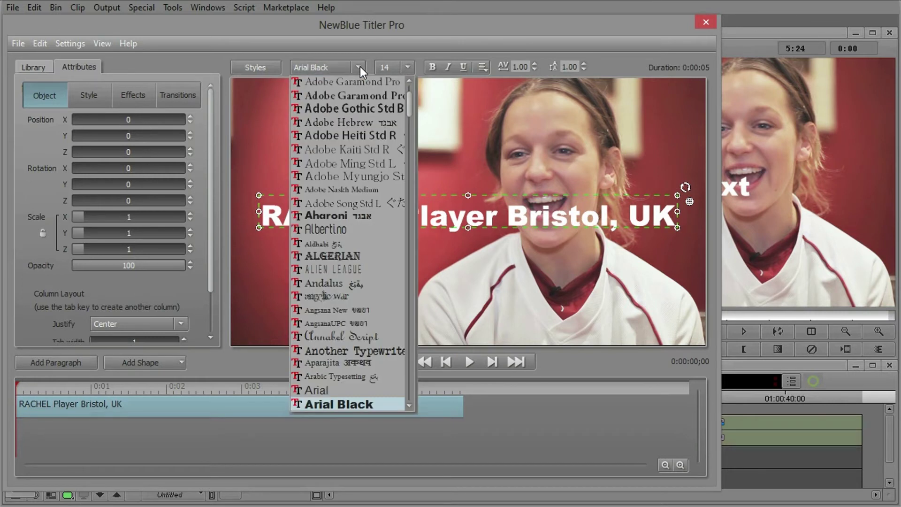
pyautogui.scroll(-15, 360, 67)
pyautogui.scroll(-2, 342, 346)
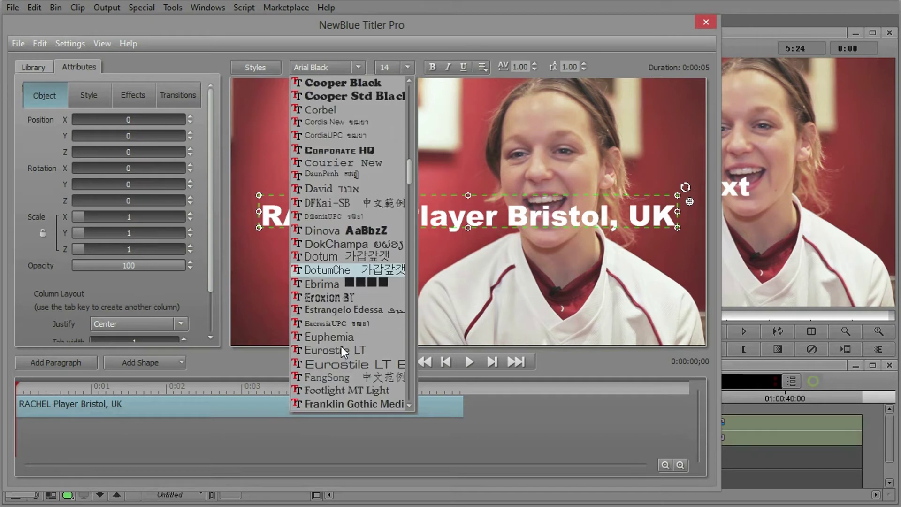
pyautogui.click(330, 350)
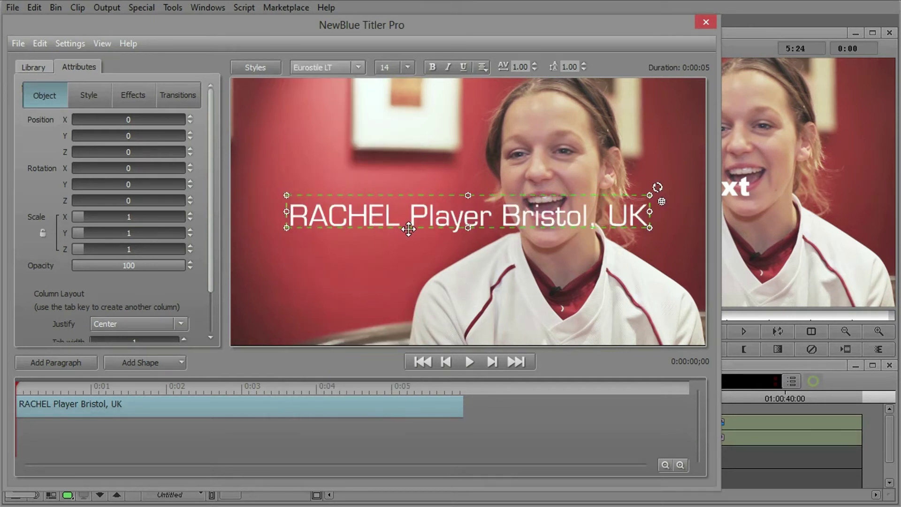
pyautogui.doubleClick(395, 218)
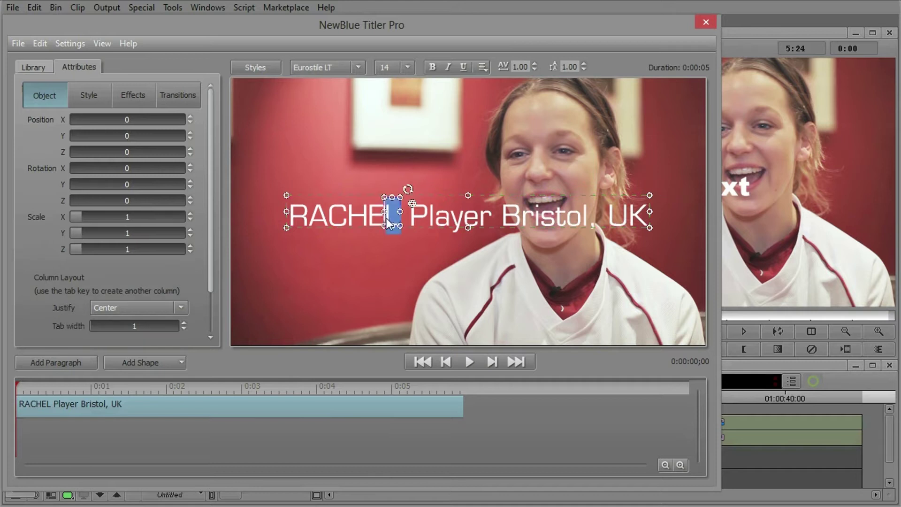
pyautogui.click(417, 218)
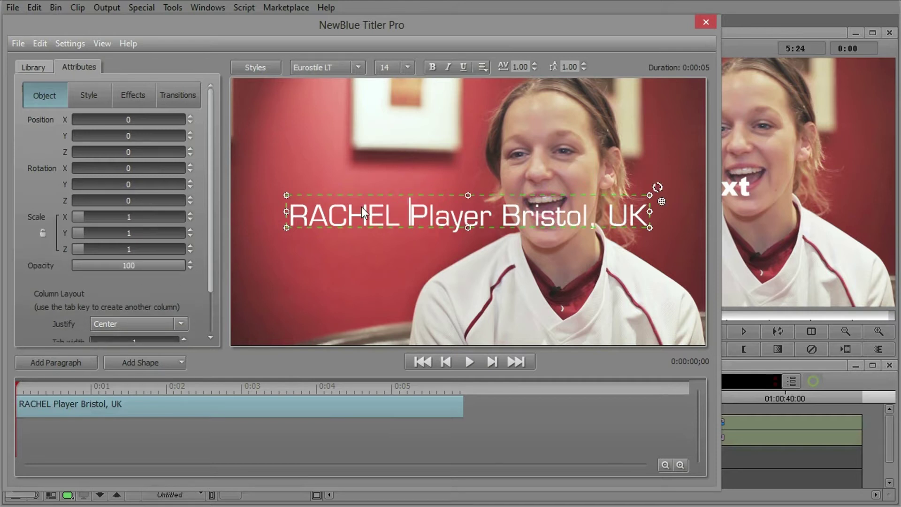
# Step: Set the title's 3D Face color to a light gray with red, green and blue at 236
pyautogui.click(107, 104)
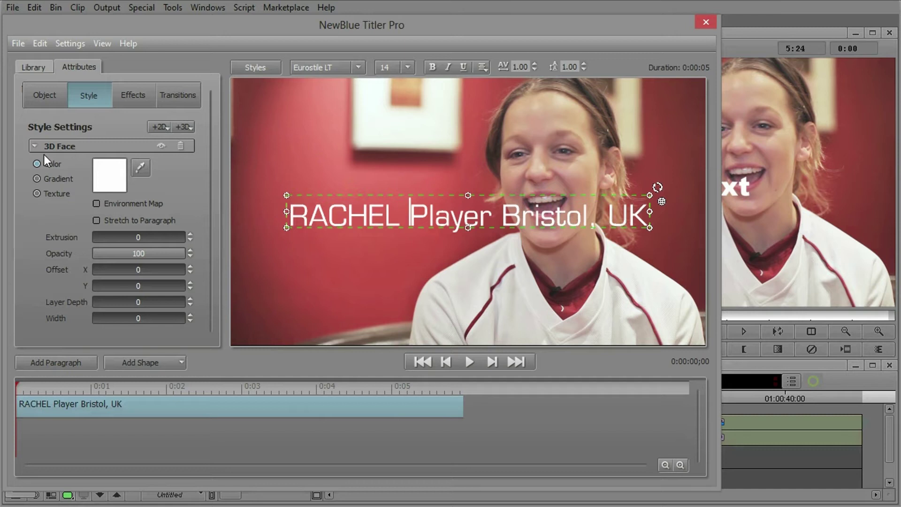
pyautogui.click(107, 177)
pyautogui.moveTo(620, 122); pyautogui.dragTo(620, 128)
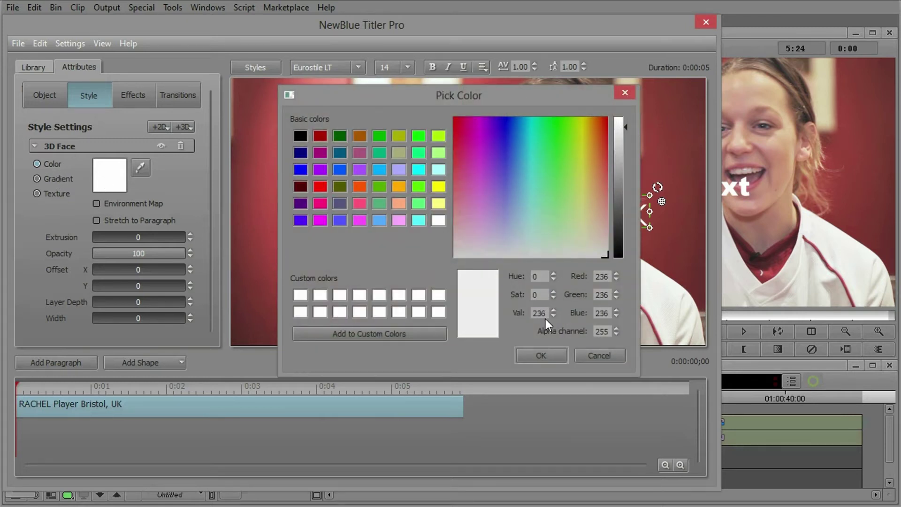
pyautogui.click(530, 356)
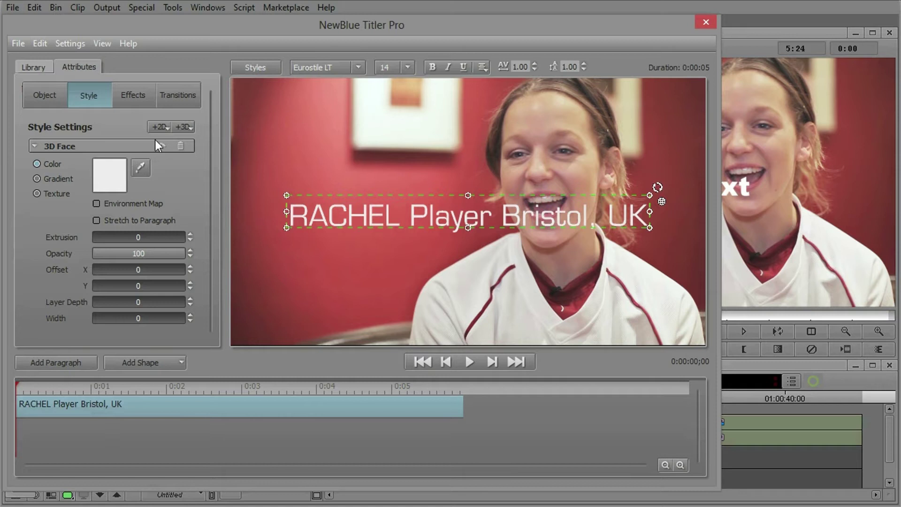
pyautogui.click(35, 145)
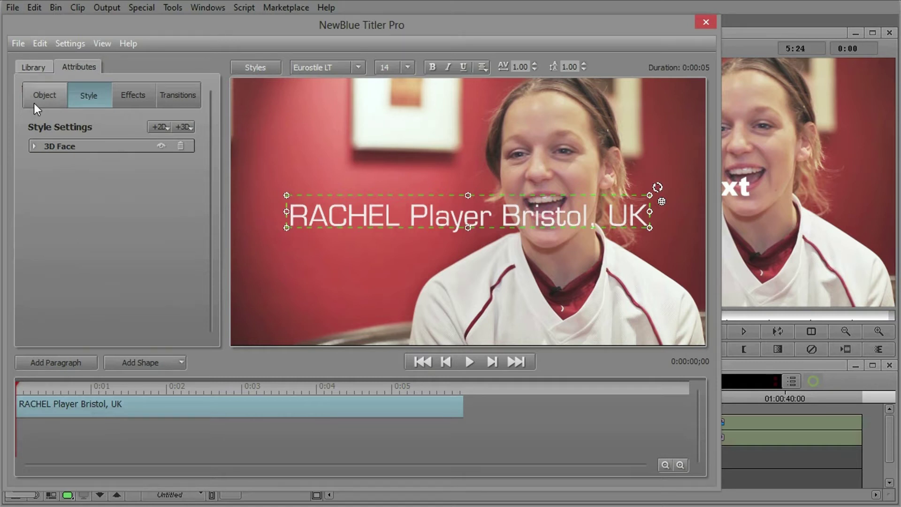
# Step: Preview library text styles such as 3D Type, A_Shadow and Firestone on the title
pyautogui.click(35, 67)
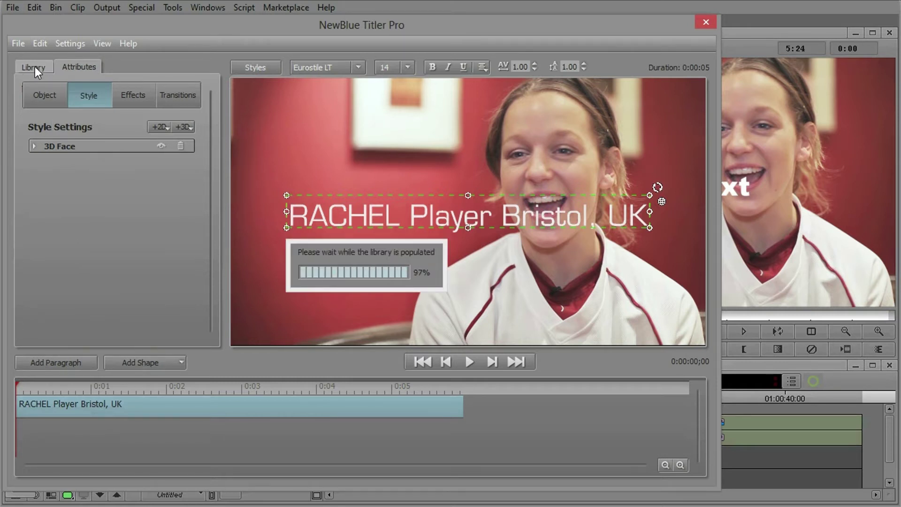
pyautogui.click(135, 105)
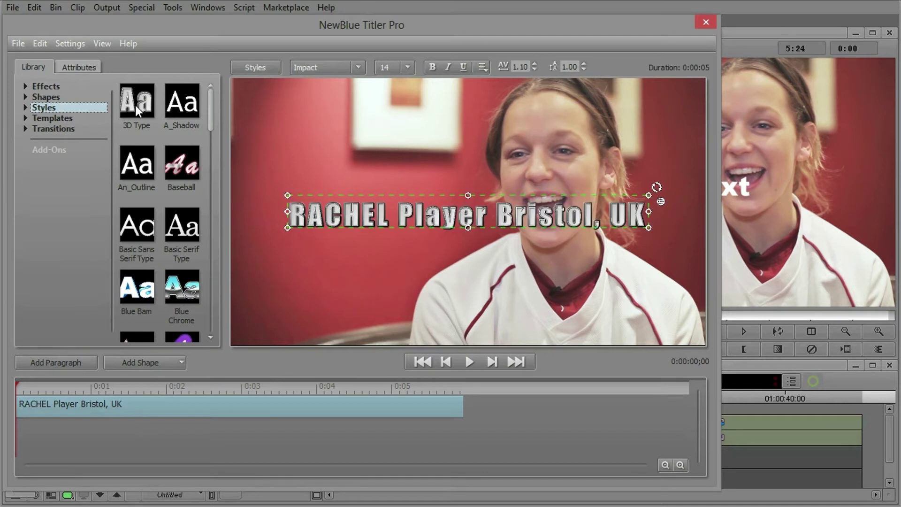
pyautogui.click(176, 109)
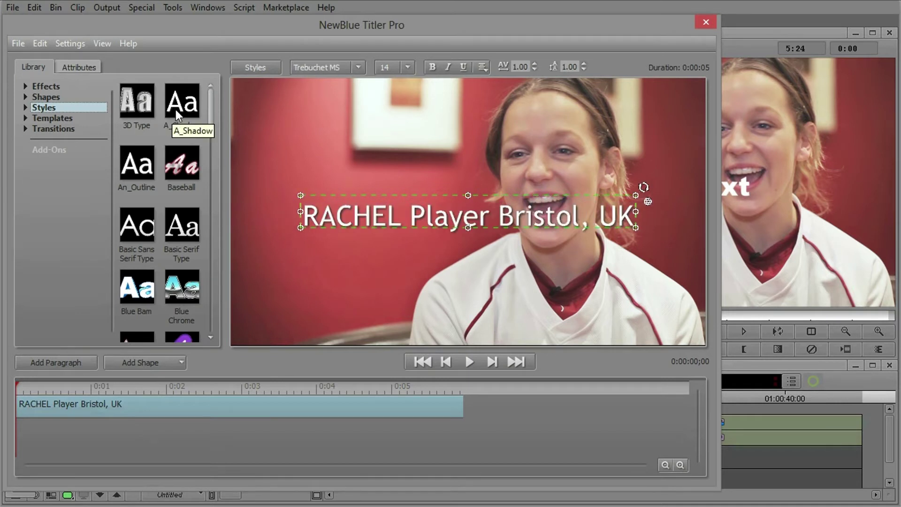
pyautogui.scroll(-5, 128, 257)
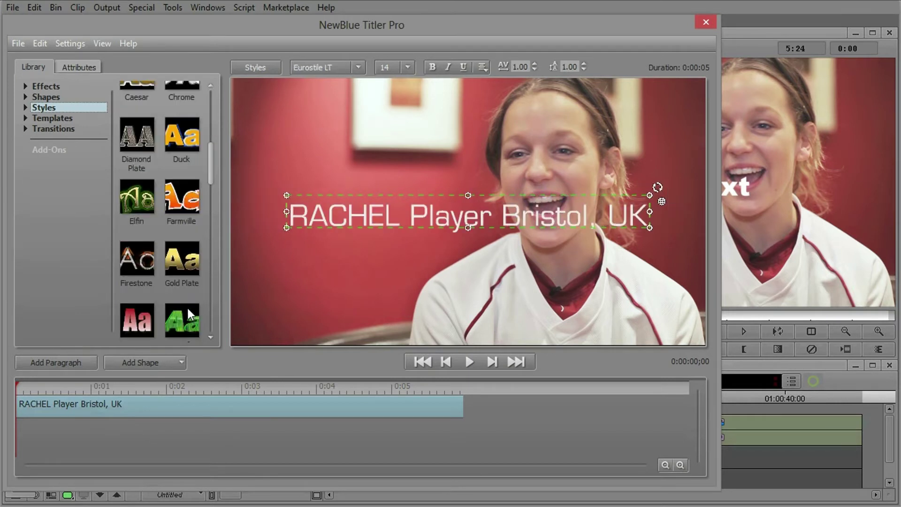
pyautogui.click(183, 266)
pyautogui.click(148, 256)
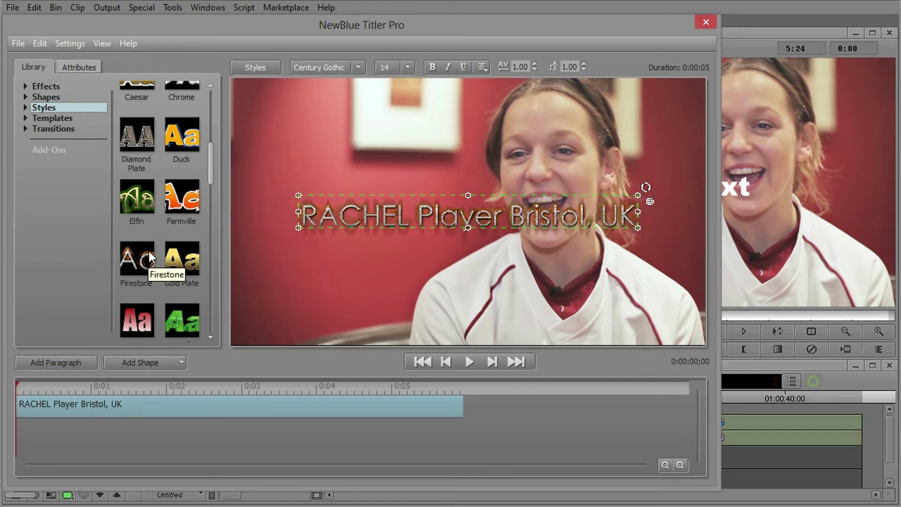
pyautogui.click(77, 66)
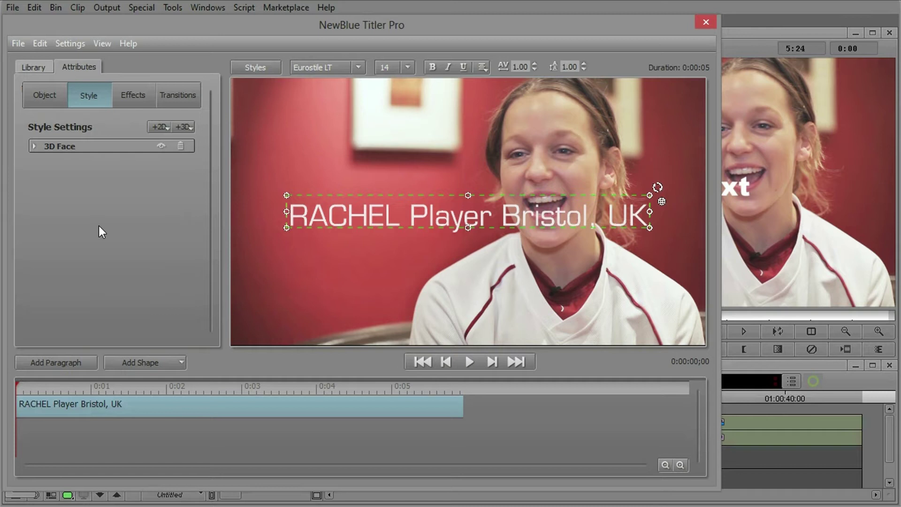
# Step: Add a 2D outline to the title and color it near-black with red 11, green 0 and blue 0
pyautogui.click(164, 127)
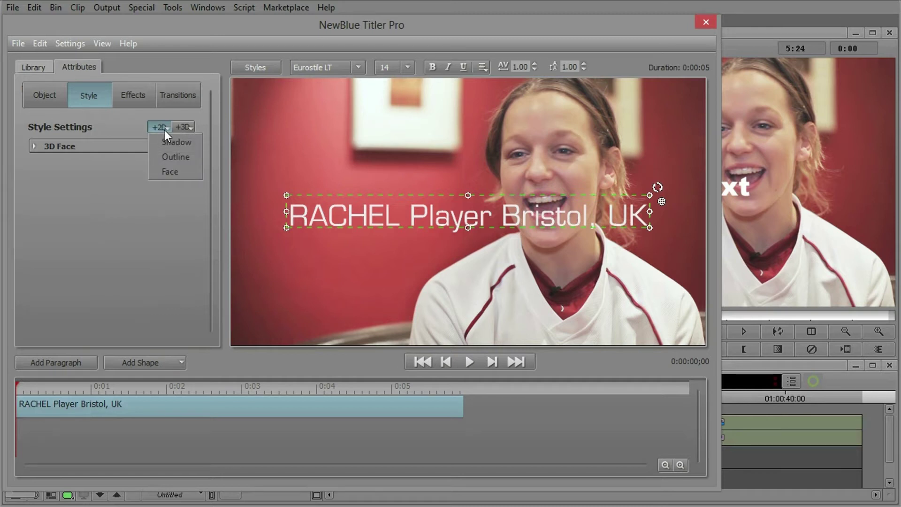
pyautogui.click(168, 154)
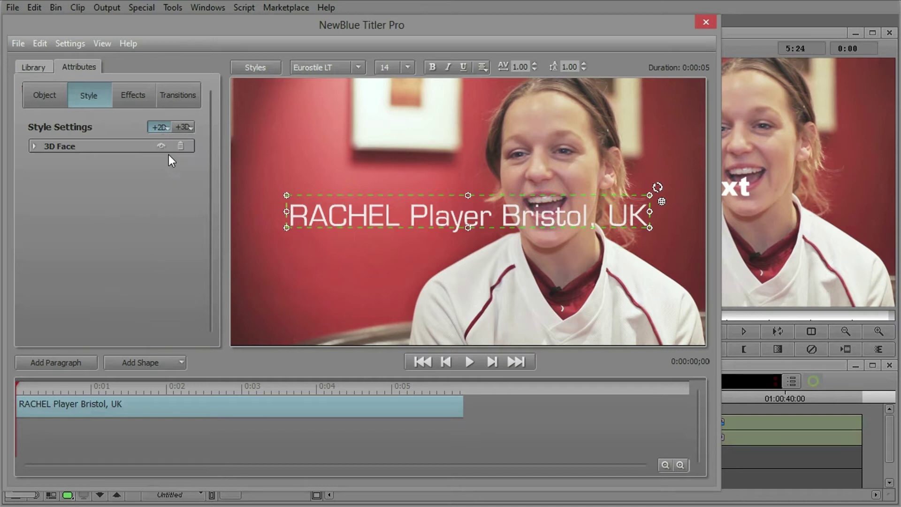
pyautogui.click(104, 189)
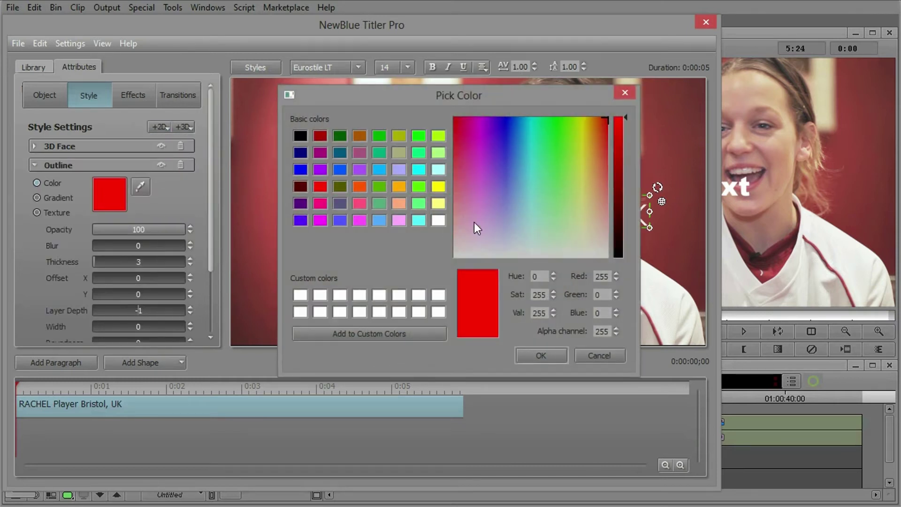
pyautogui.moveTo(627, 158); pyautogui.dragTo(626, 250)
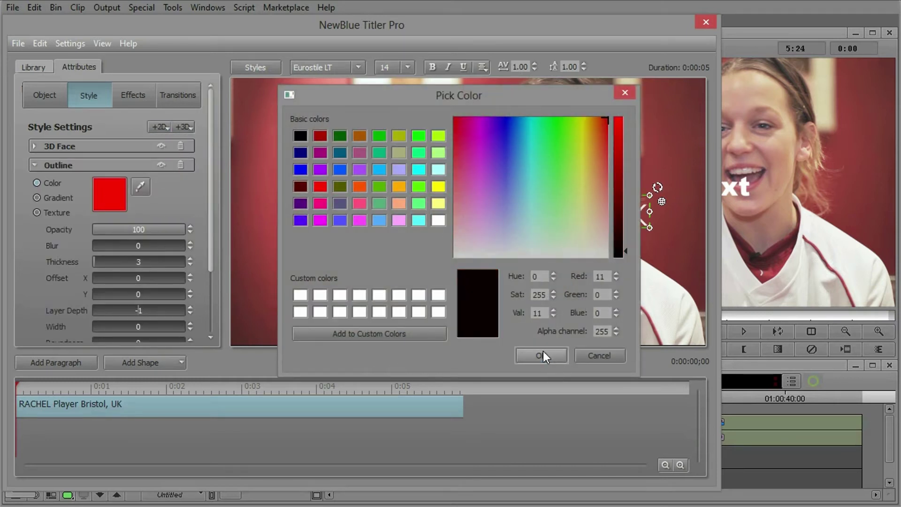
pyautogui.click(542, 357)
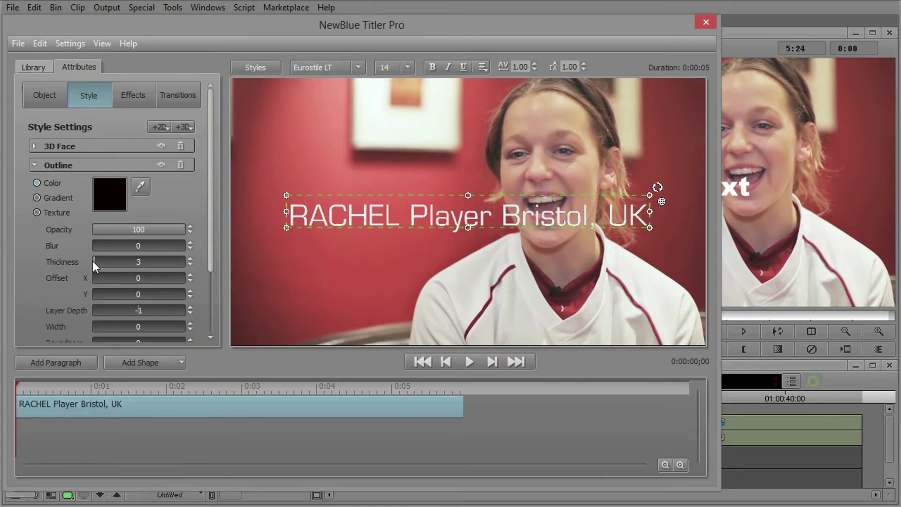
# Step: Set the outline's thickness to 25 and its blur to 31
pyautogui.moveTo(91, 260); pyautogui.dragTo(162, 268)
pyautogui.moveTo(105, 246); pyautogui.dragTo(153, 247)
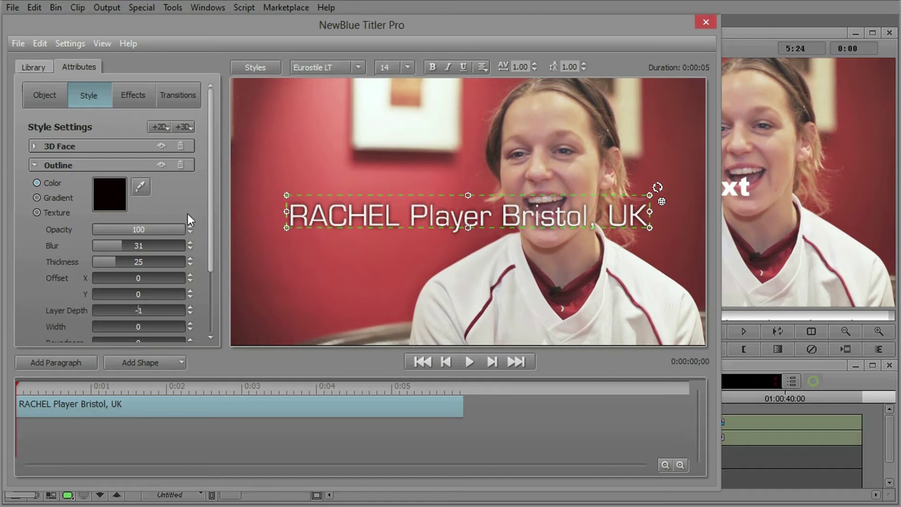
pyautogui.click(163, 125)
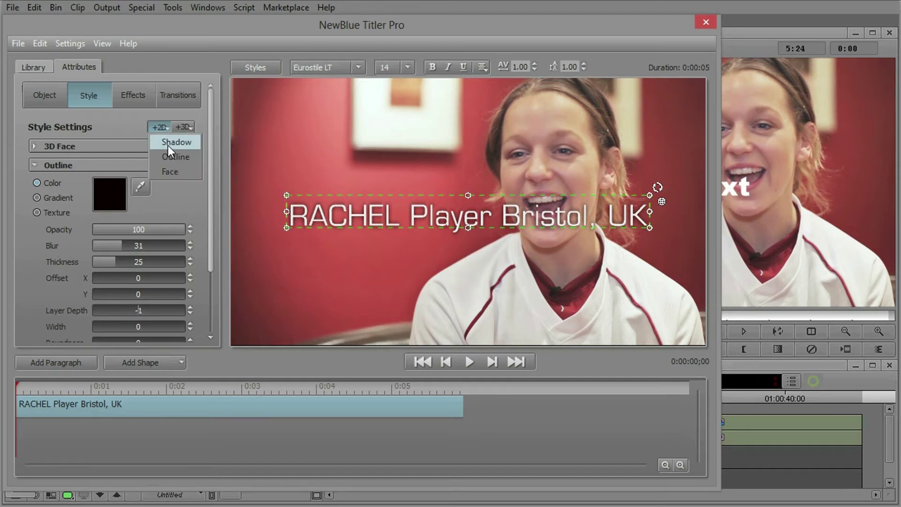
pyautogui.click(127, 126)
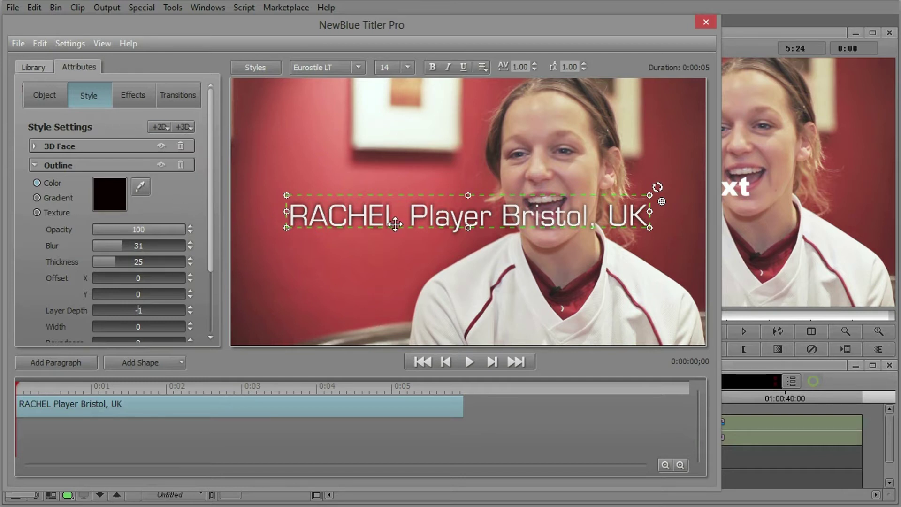
# Step: Make the interviewee's first name in the title bold
pyautogui.moveTo(393, 218); pyautogui.dragTo(288, 216)
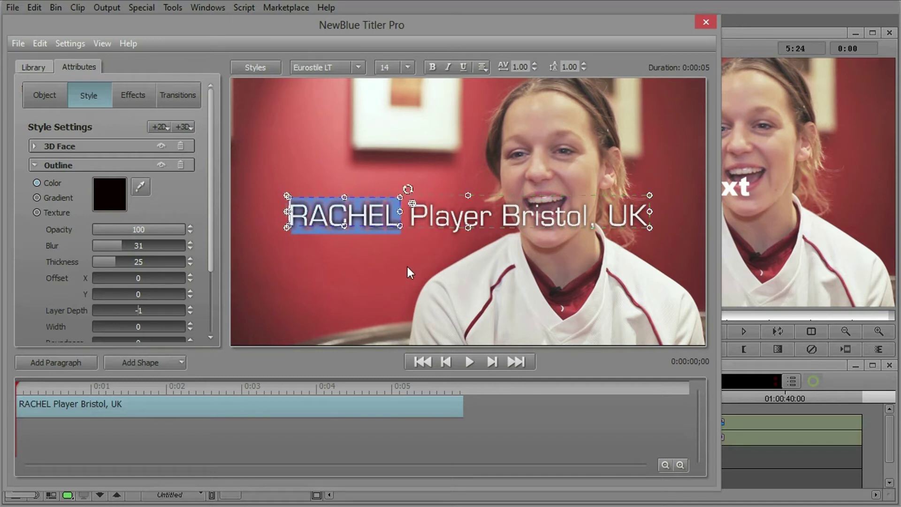
pyautogui.click(432, 67)
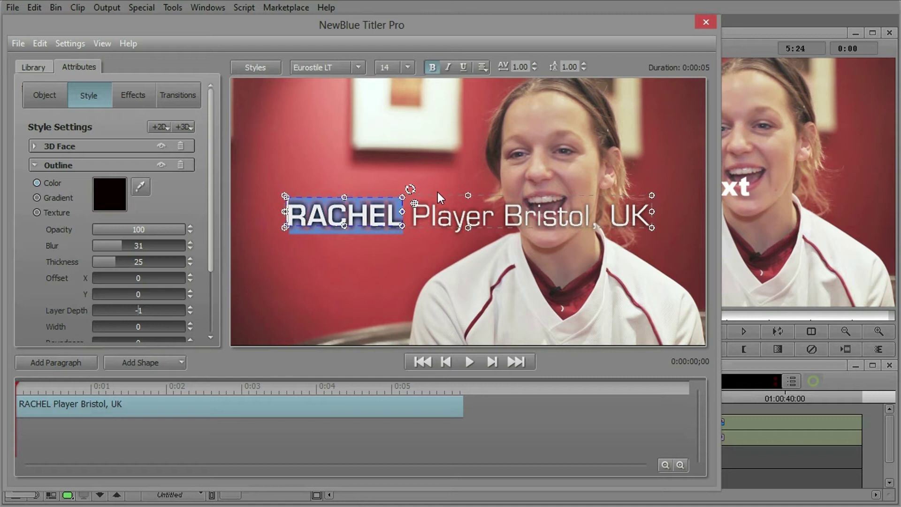
# Step: Set the font size of the title text "Player Bristol, UK" to 10
pyautogui.click(419, 221)
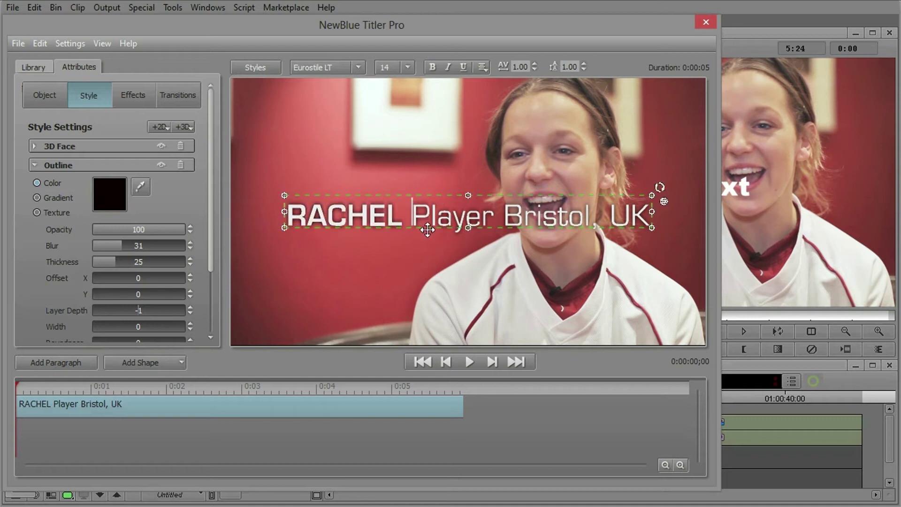
pyautogui.moveTo(417, 219); pyautogui.dragTo(655, 226)
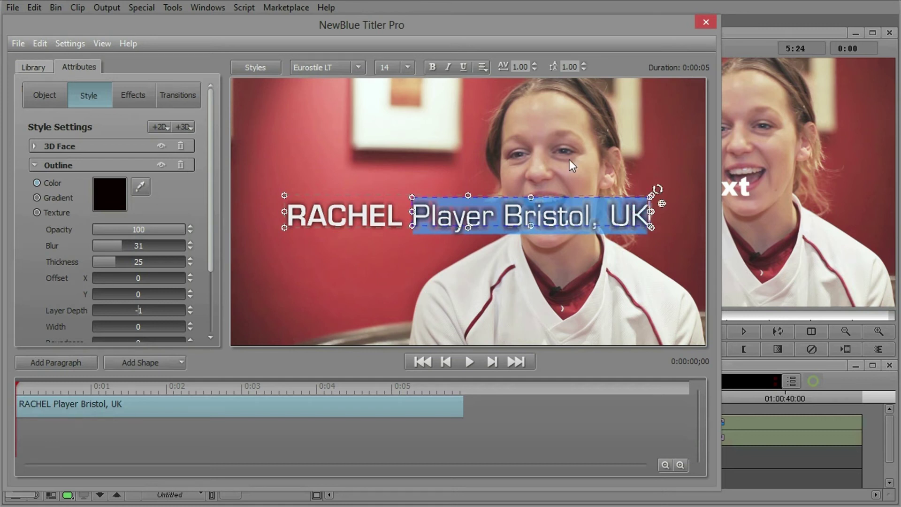
pyautogui.click(411, 66)
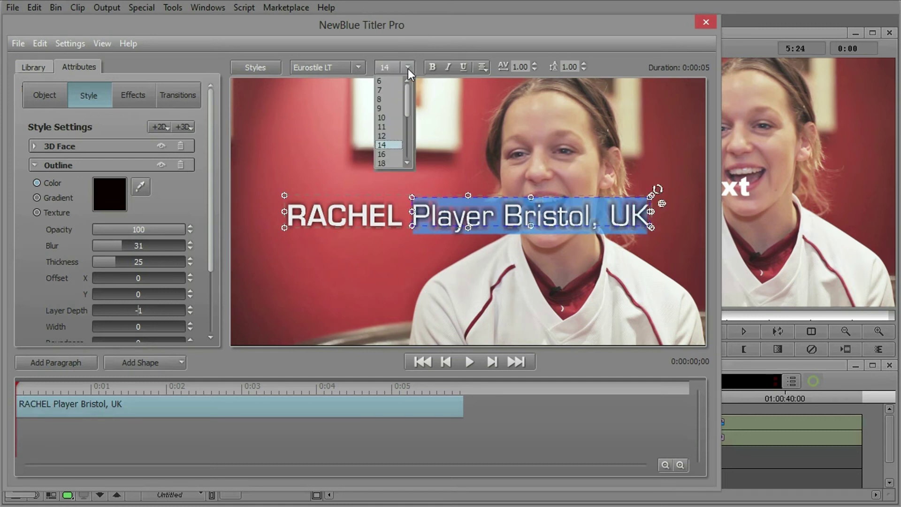
pyautogui.click(382, 117)
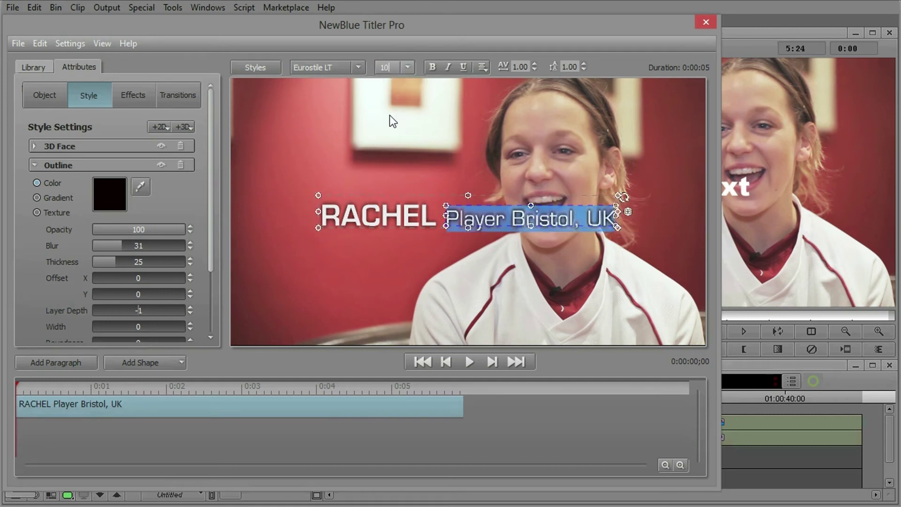
# Step: Put "Bristol, UK" on its own second line and left-align the title text
pyautogui.click(513, 225)
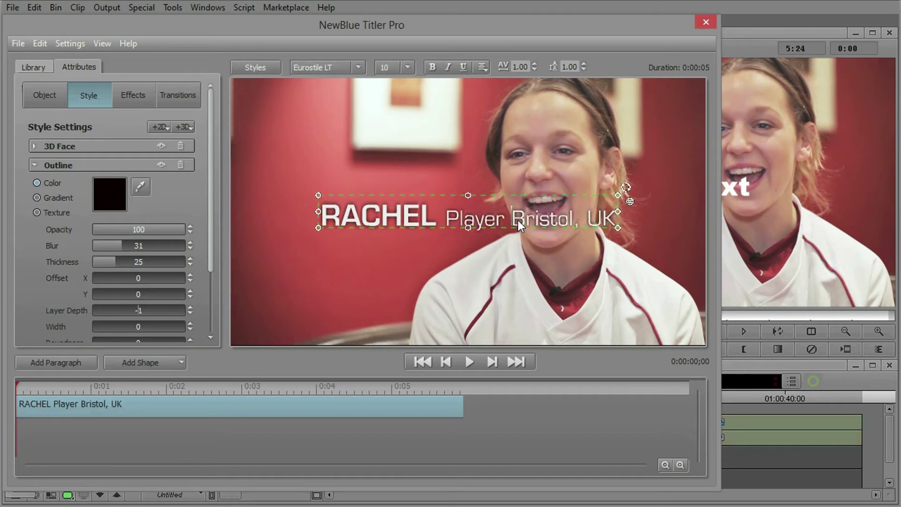
pyautogui.press('Return')
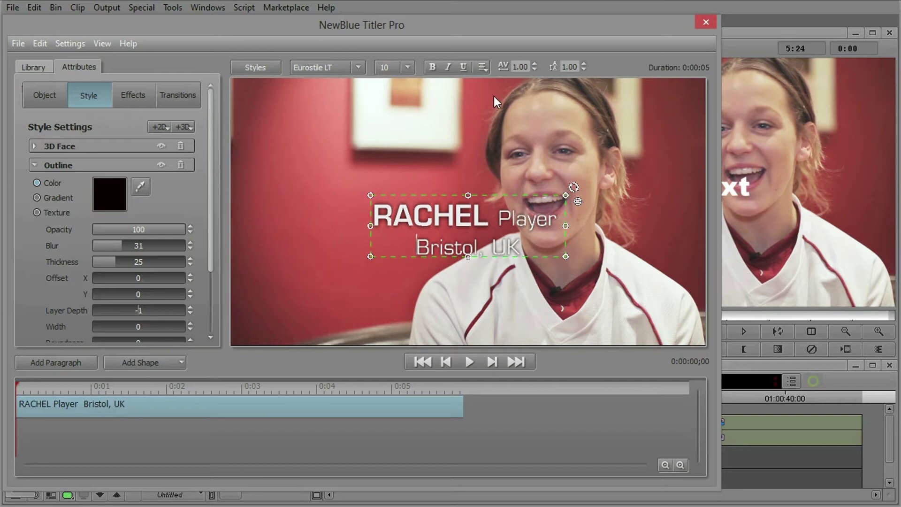
pyautogui.click(478, 69)
pyautogui.click(485, 84)
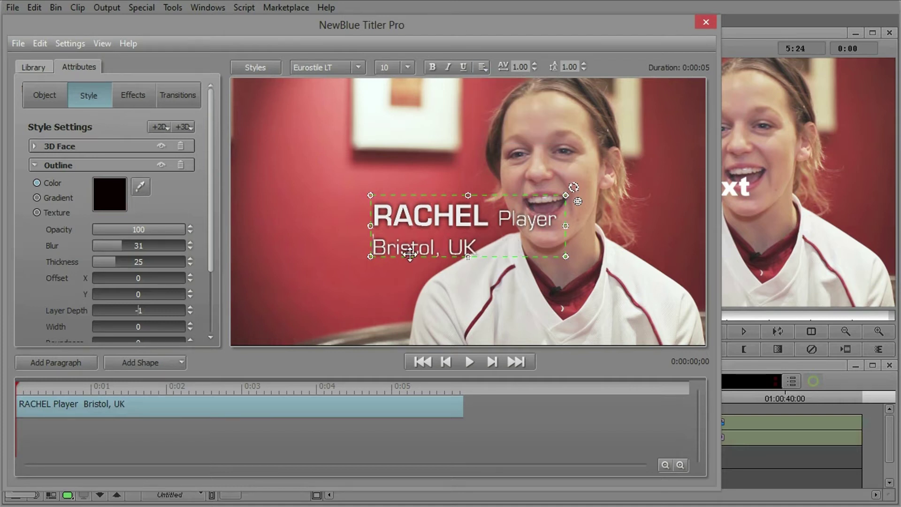
pyautogui.press('Up')
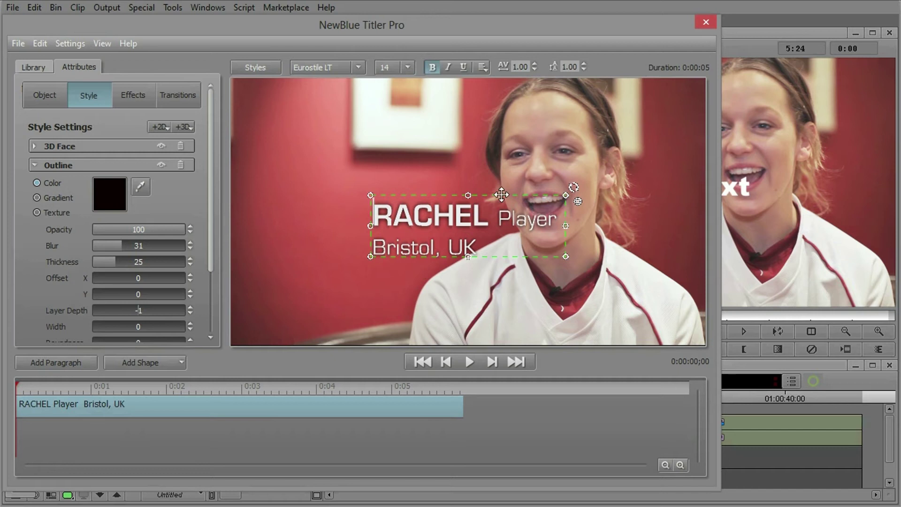
# Step: Turn on the standard Safe Margins and move the title to the lower-left corner of the inner safe area
pyautogui.click(106, 44)
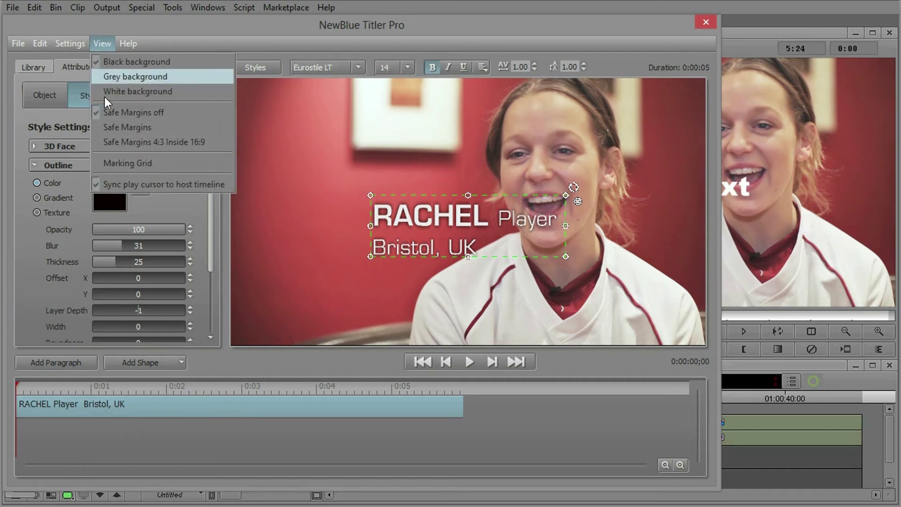
pyautogui.click(119, 128)
pyautogui.moveTo(453, 196)
pyautogui.mouseDown()
pyautogui.moveTo(417, 210)
pyautogui.moveTo(360, 258)
pyautogui.mouseUp()
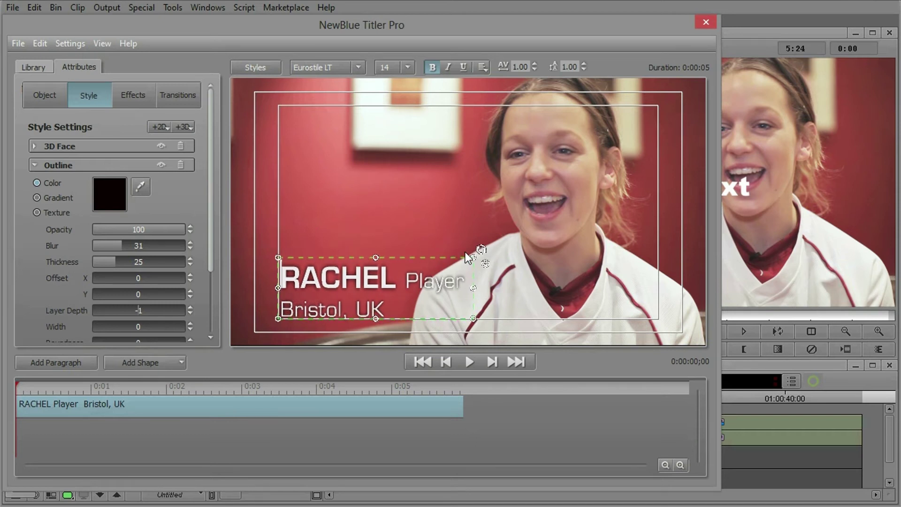
# Step: Scale the title down into the lower-left corner of the safe area and check it against another frame
pyautogui.moveTo(473, 258); pyautogui.dragTo(355, 287)
pyautogui.click(416, 267)
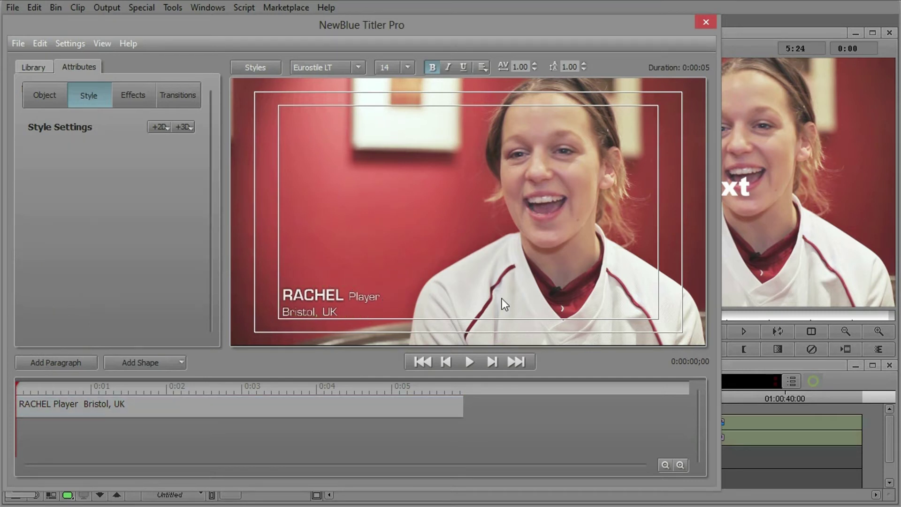
pyautogui.click(71, 388)
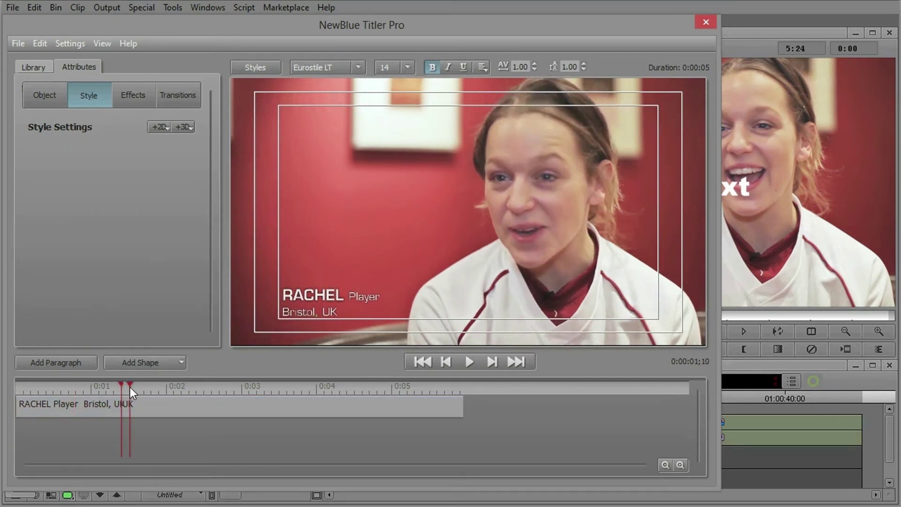
# Step: Browse the library's transition animations and add the Fly In preset Fast Right Words to the title
pyautogui.click(31, 67)
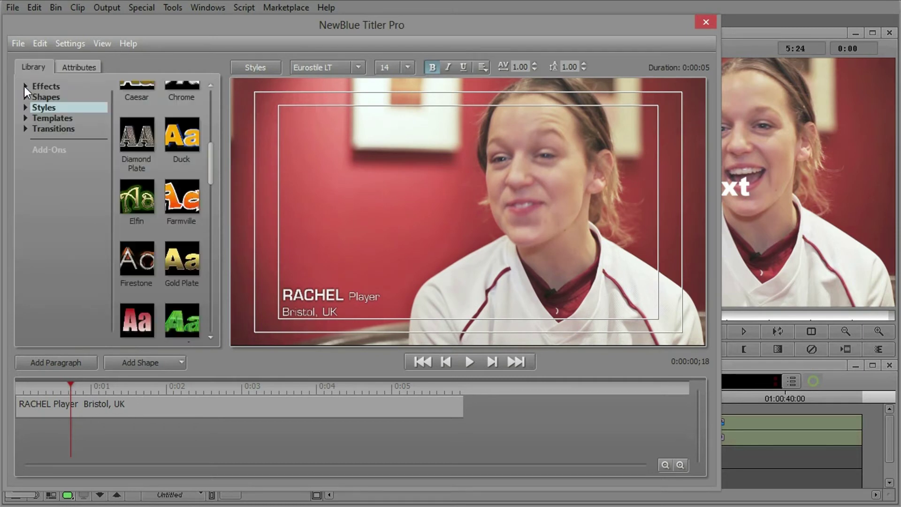
pyautogui.click(25, 129)
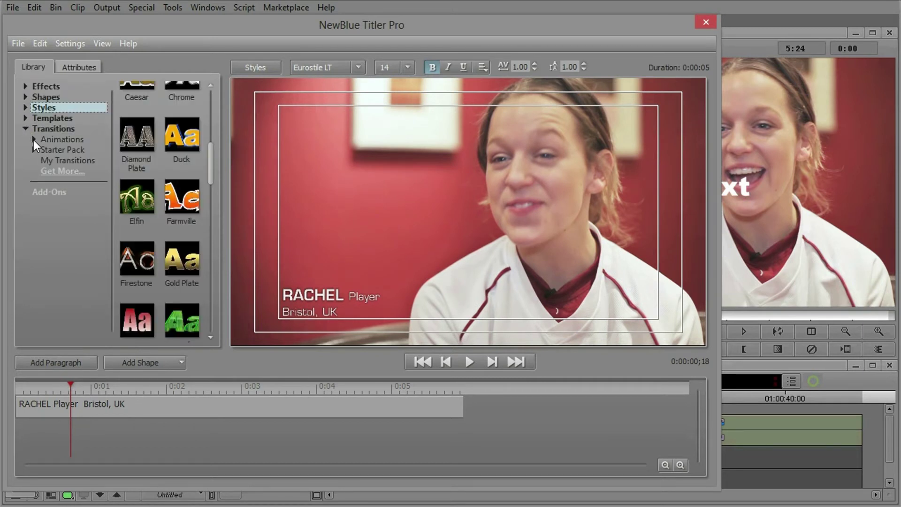
pyautogui.click(33, 139)
pyautogui.click(66, 183)
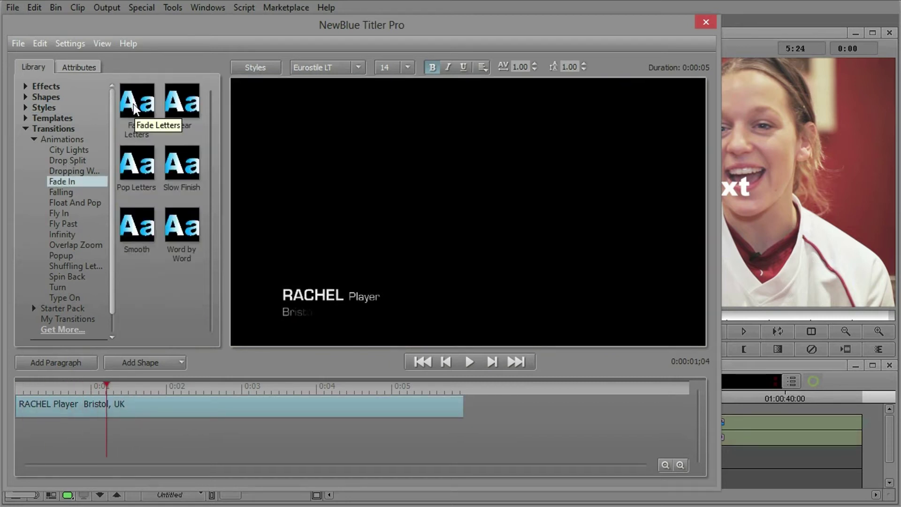
pyautogui.click(64, 245)
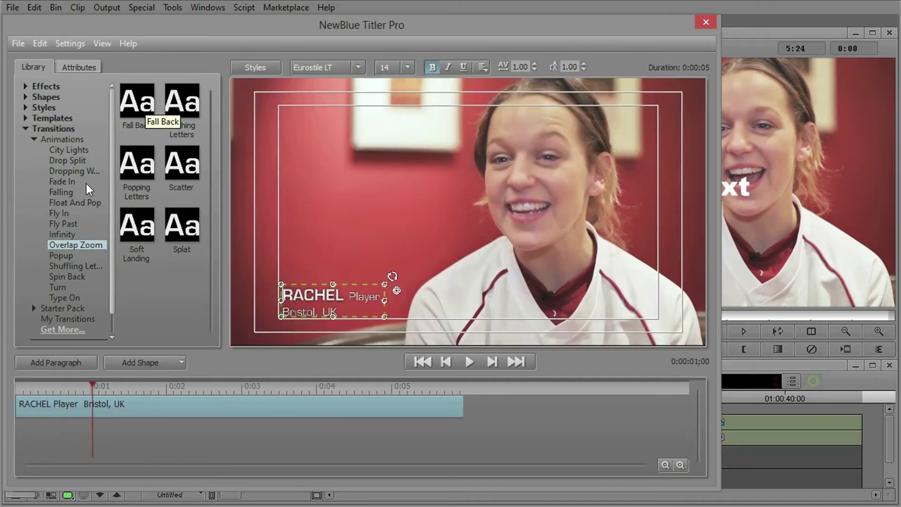
pyautogui.click(65, 214)
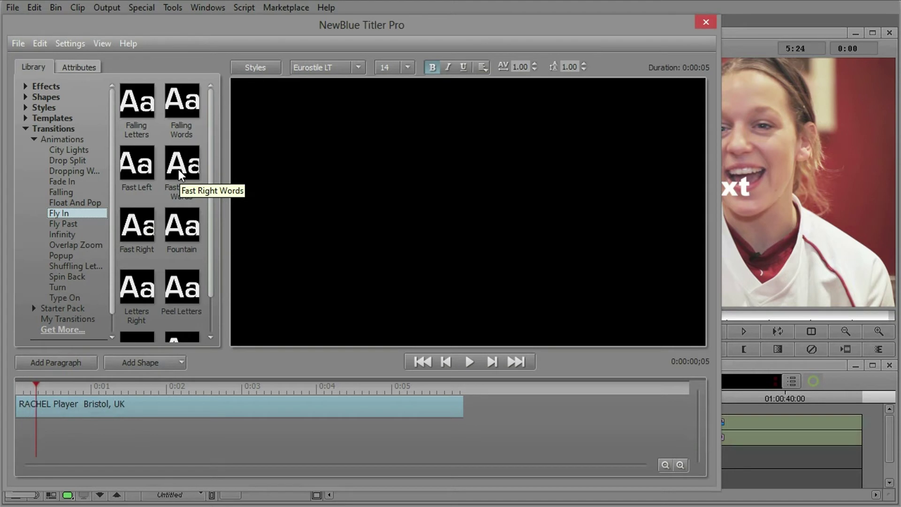
pyautogui.moveTo(180, 170); pyautogui.dragTo(339, 292)
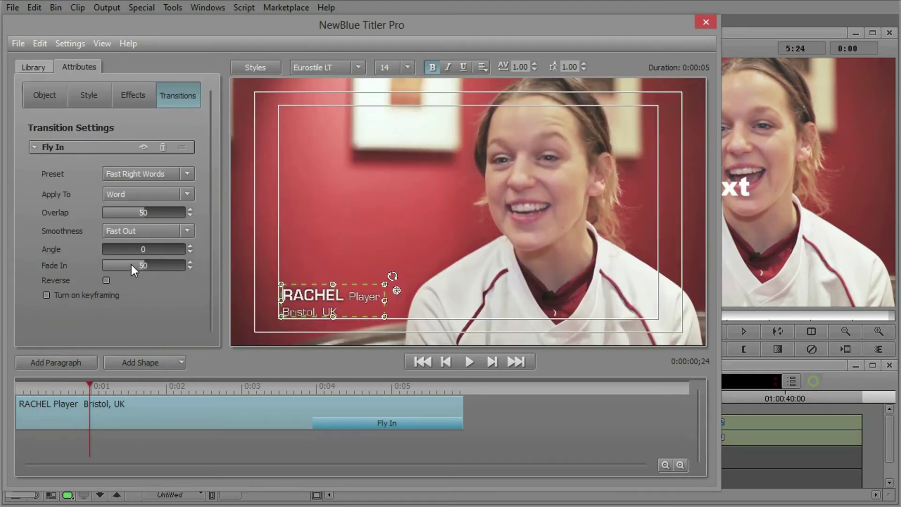
# Step: Apply the Fly In transition per Line and move it to the start of the title, scrubbing to preview it
pyautogui.click(129, 193)
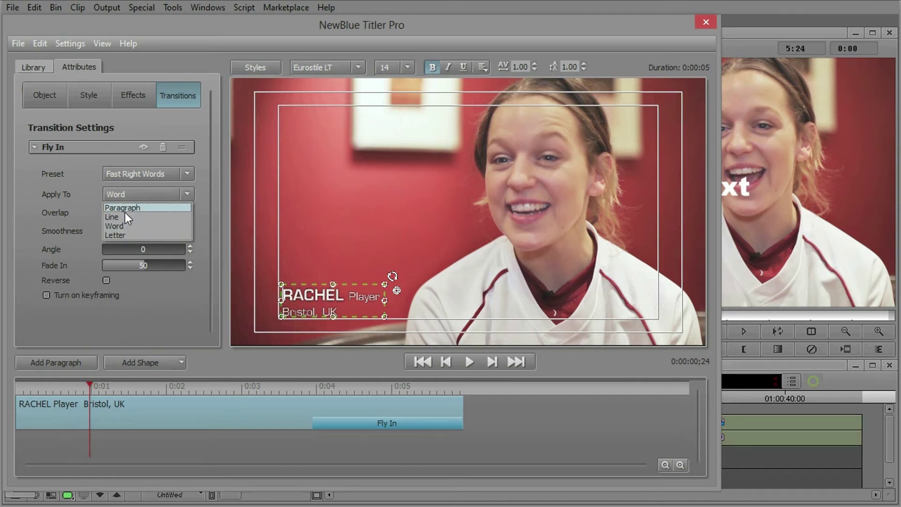
pyautogui.click(124, 217)
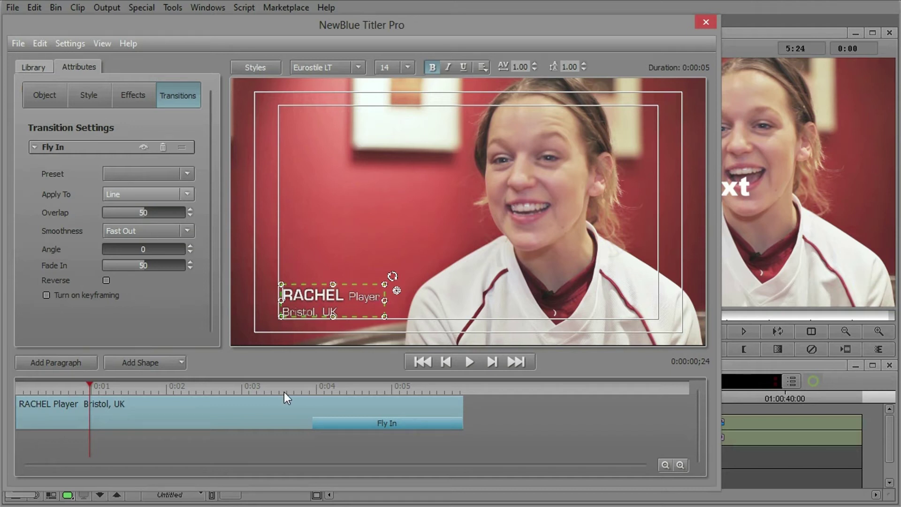
pyautogui.moveTo(354, 423); pyautogui.dragTo(57, 423)
pyautogui.moveTo(95, 385); pyautogui.dragTo(136, 390)
pyautogui.moveTo(164, 391); pyautogui.dragTo(182, 391)
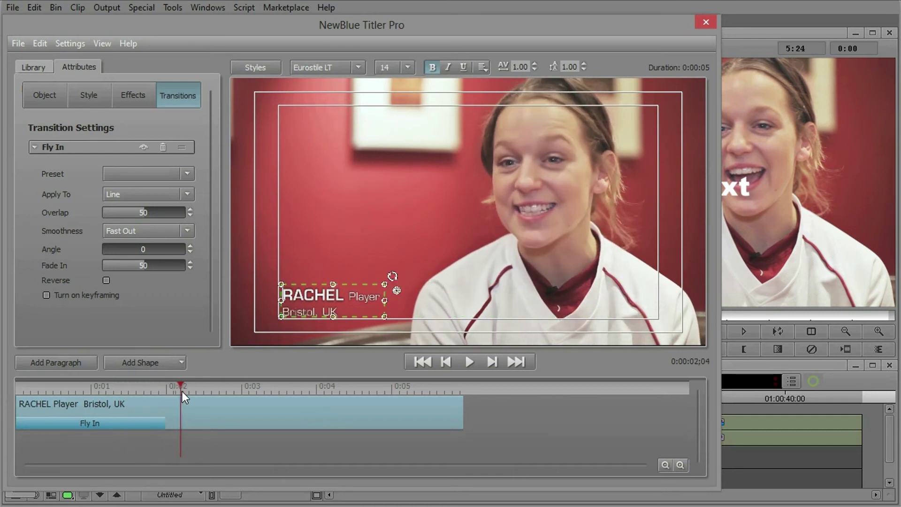
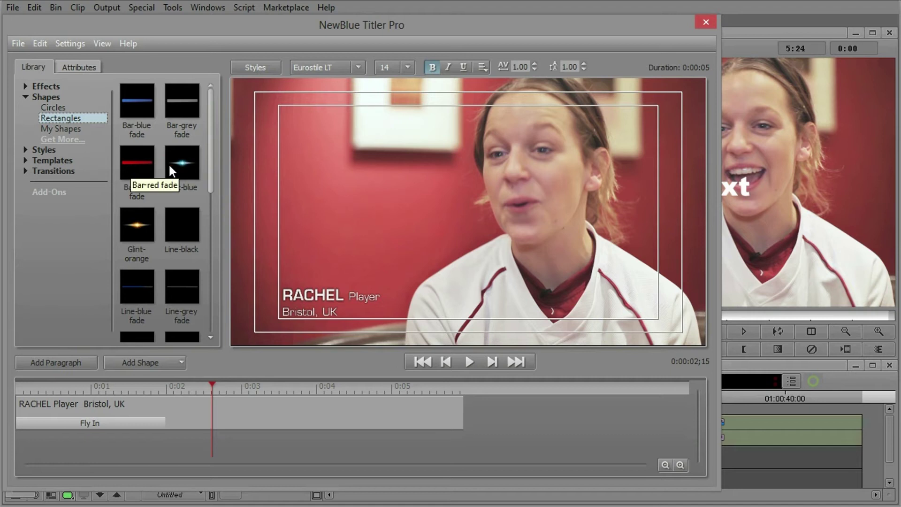
pyautogui.moveTo(175, 164); pyautogui.dragTo(409, 247)
pyautogui.click(449, 241)
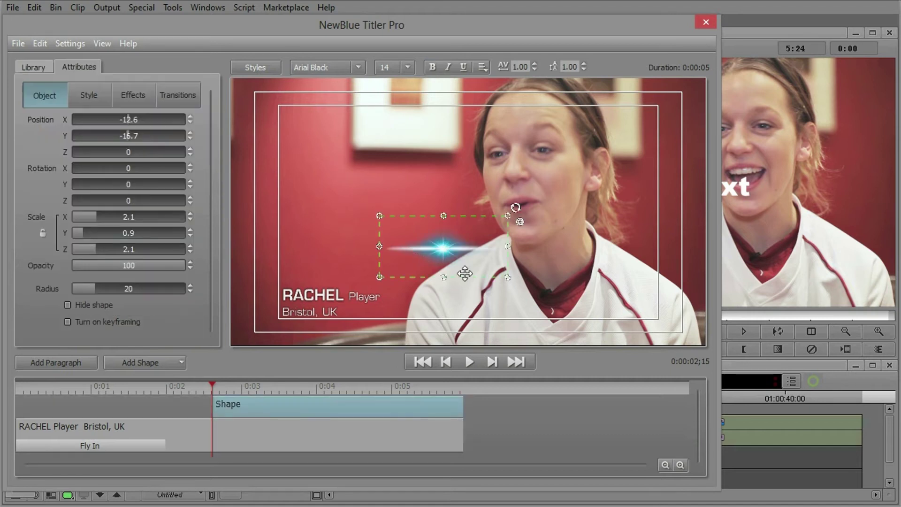
pyautogui.moveTo(472, 217); pyautogui.dragTo(330, 260)
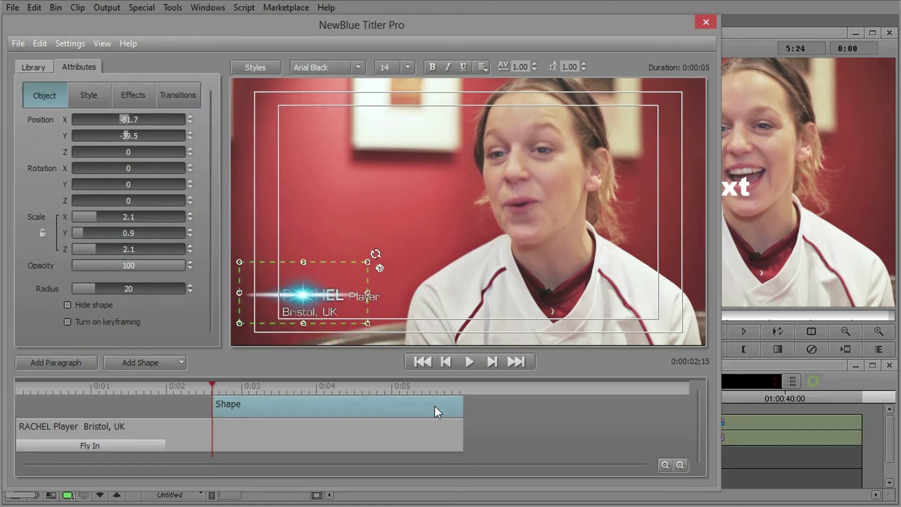
pyautogui.rightClick(351, 275)
pyautogui.click(370, 328)
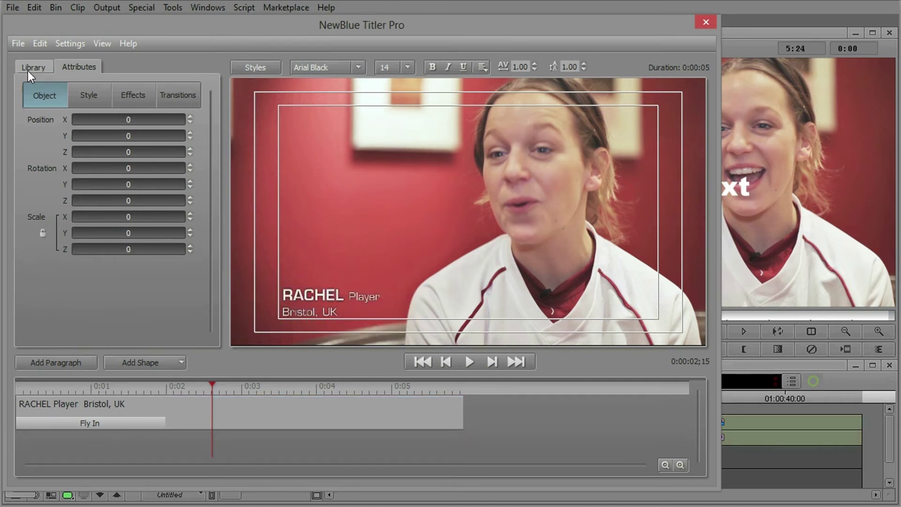
# Step: Add a rectangle shape to the title composition
pyautogui.click(149, 364)
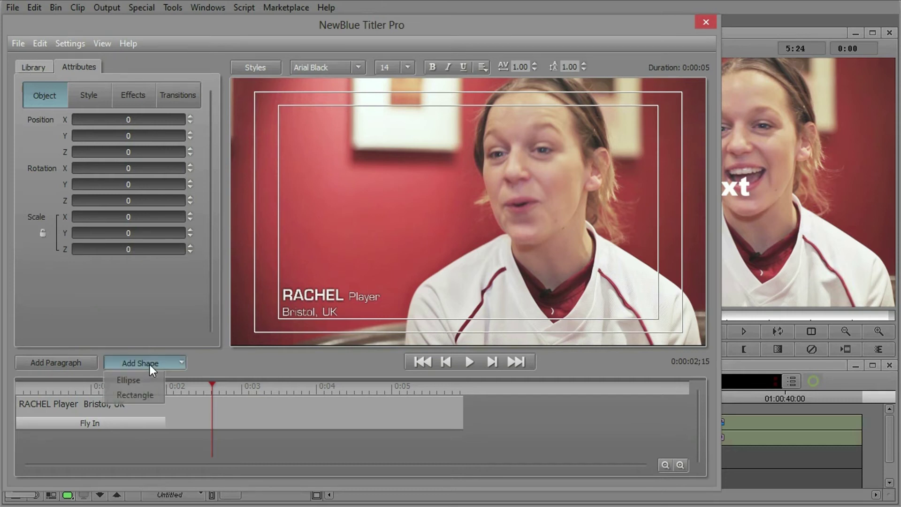
pyautogui.click(137, 398)
pyautogui.click(475, 207)
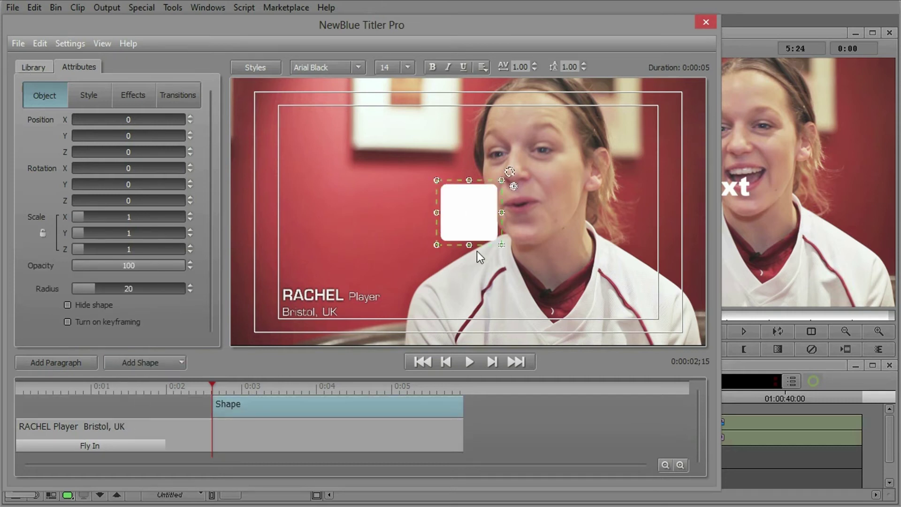
# Step: Texture the rectangle's 3D face with Flare_2.png and place it over the first letter of the interviewee's name
pyautogui.click(91, 94)
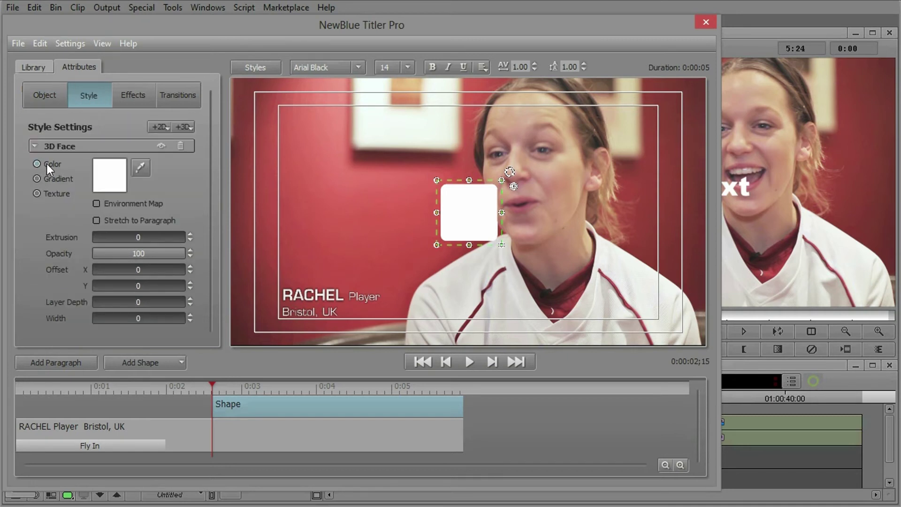
pyautogui.click(55, 192)
pyautogui.click(106, 179)
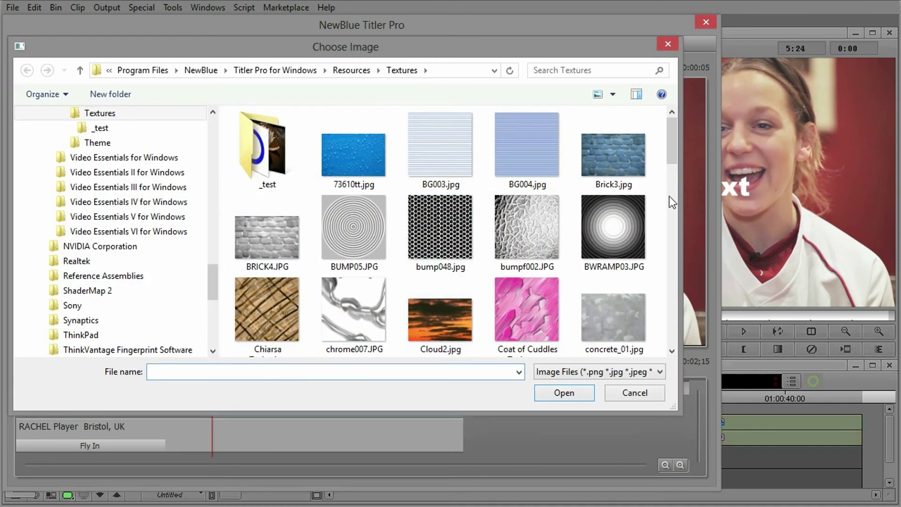
pyautogui.click(615, 204)
pyautogui.scroll(-5, 616, 204)
pyautogui.scroll(2, 615, 204)
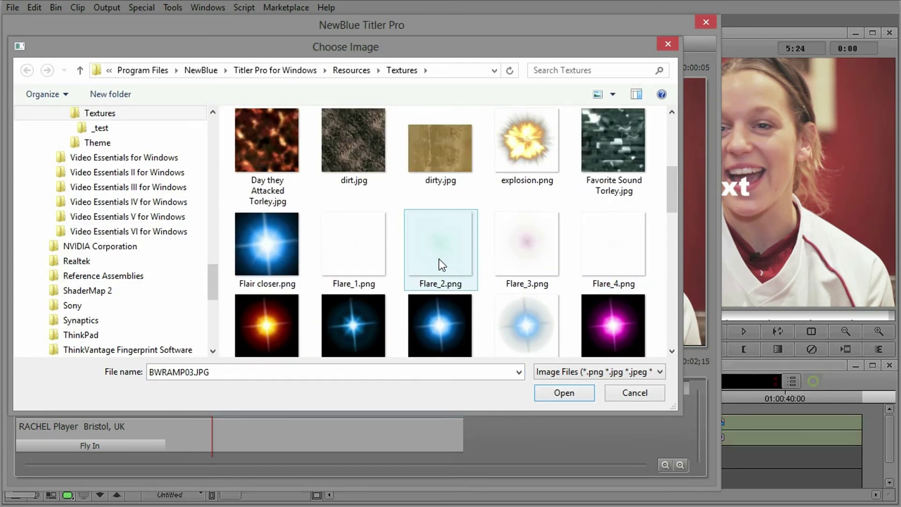
pyautogui.doubleClick(443, 243)
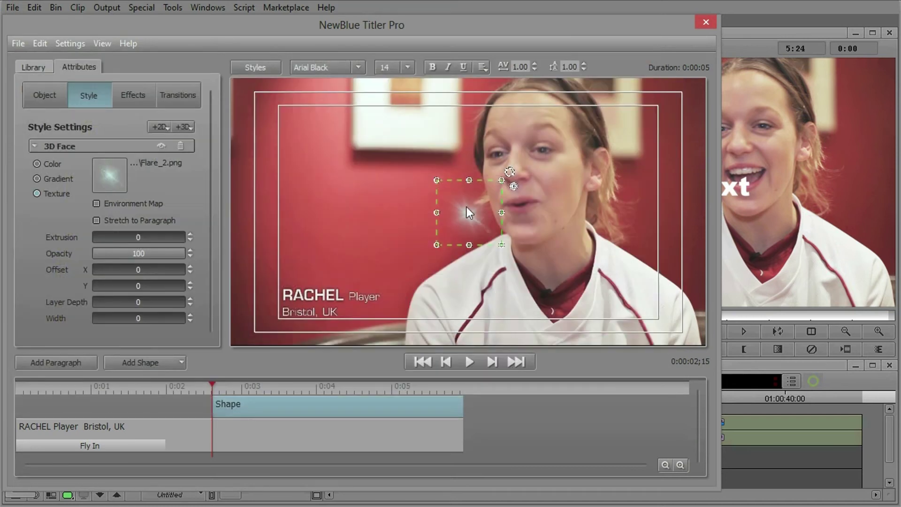
pyautogui.moveTo(500, 229); pyautogui.dragTo(314, 308)
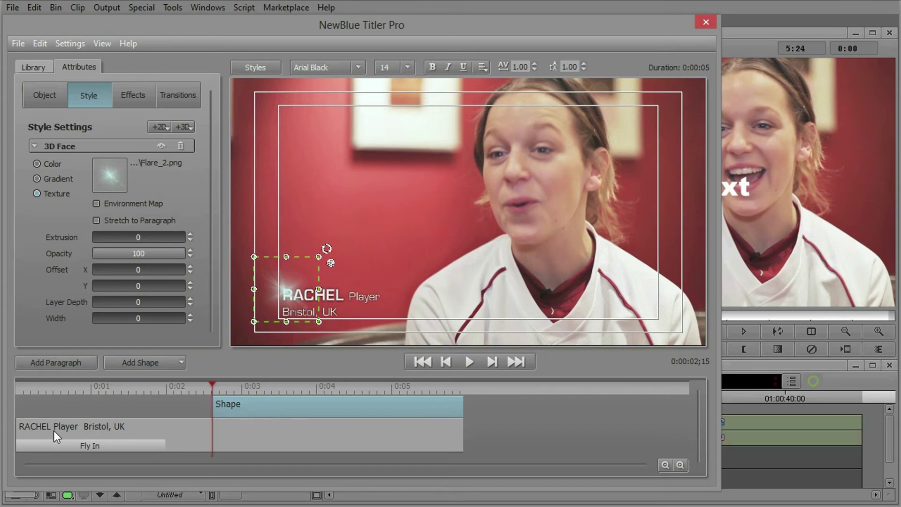
# Step: Move the flare shape's track below the title and extend its start to the end of the Fly In transition
pyautogui.moveTo(305, 406); pyautogui.dragTo(306, 448)
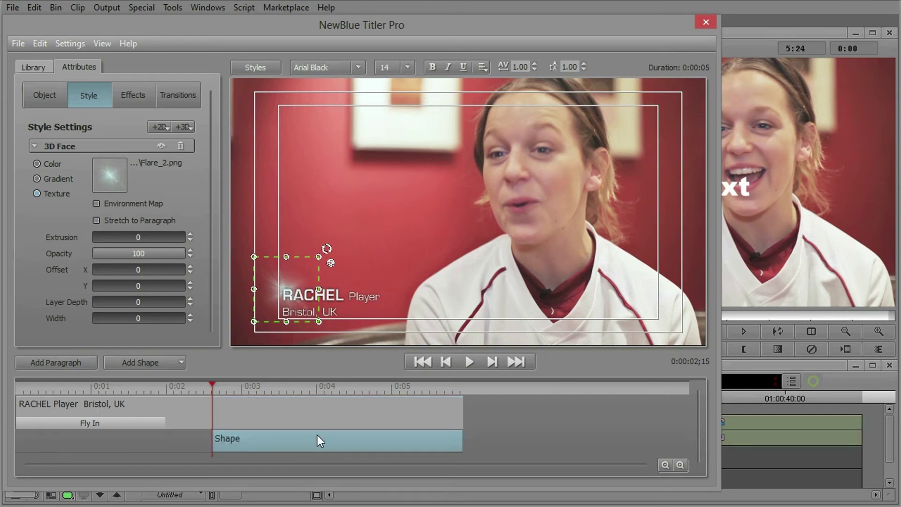
pyautogui.moveTo(213, 443); pyautogui.dragTo(171, 449)
pyautogui.moveTo(167, 387); pyautogui.dragTo(276, 395)
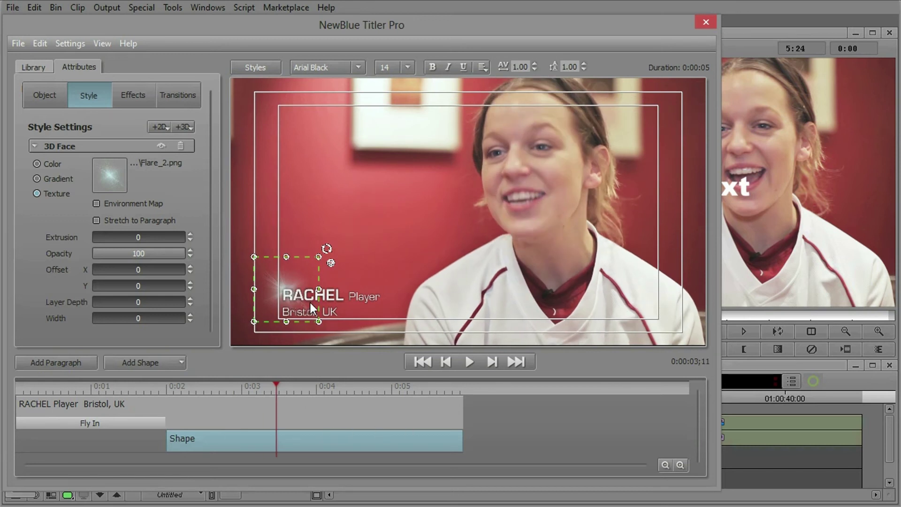
# Step: Apply the 180 Degree animation from the Turn effects to the flare shape
pyautogui.click(30, 67)
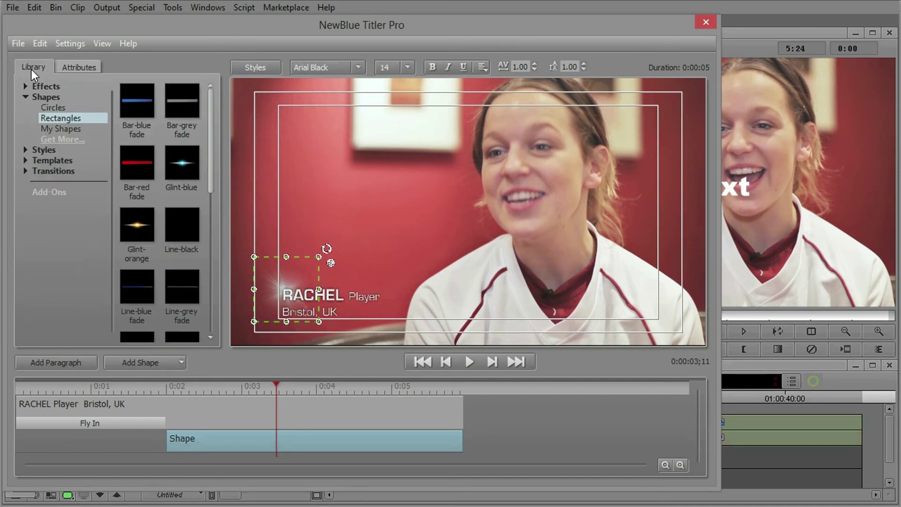
pyautogui.click(24, 88)
pyautogui.click(33, 95)
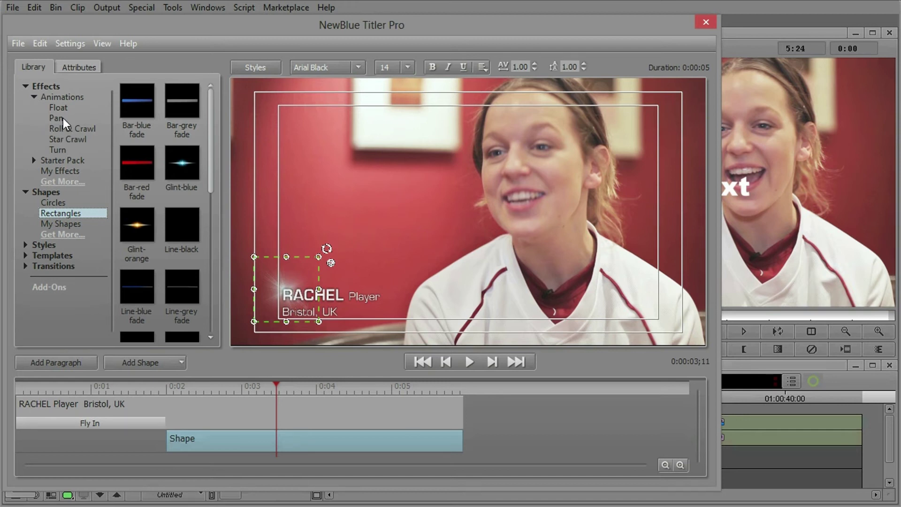
pyautogui.click(63, 148)
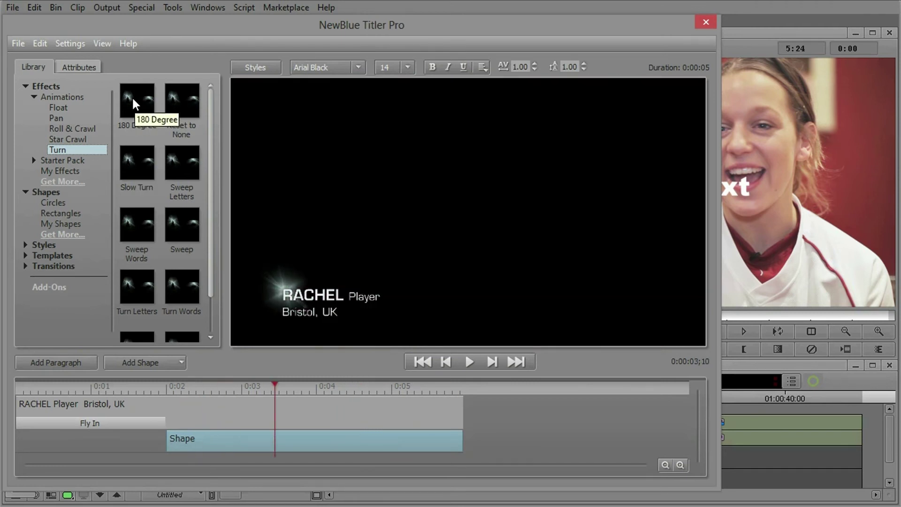
pyautogui.moveTo(132, 96); pyautogui.dragTo(300, 444)
# Step: Set the Turn effect's start point to its upper-right corner and its end point just left of centre, previewing the flare's motion
pyautogui.moveTo(197, 387)
pyautogui.mouseDown()
pyautogui.moveTo(164, 390)
pyautogui.moveTo(185, 390)
pyautogui.mouseUp()
pyautogui.click(171, 267)
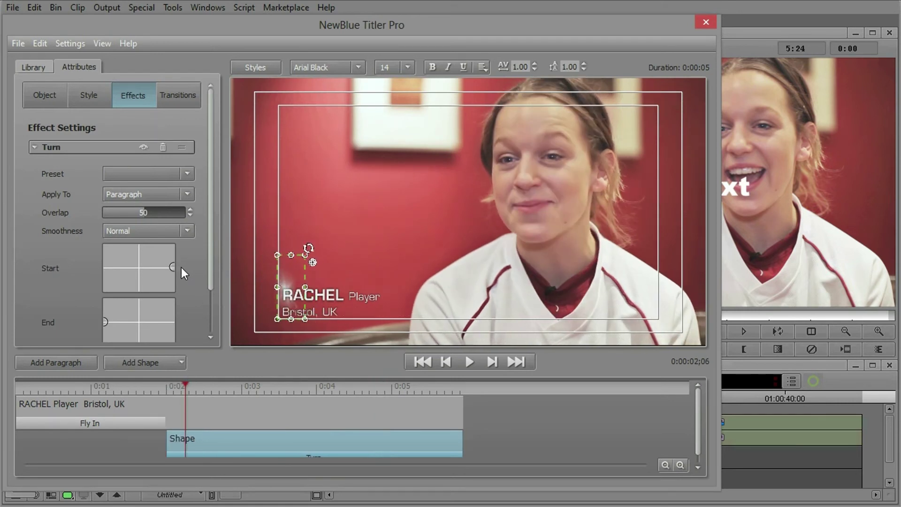
pyautogui.moveTo(220, 393); pyautogui.dragTo(461, 407)
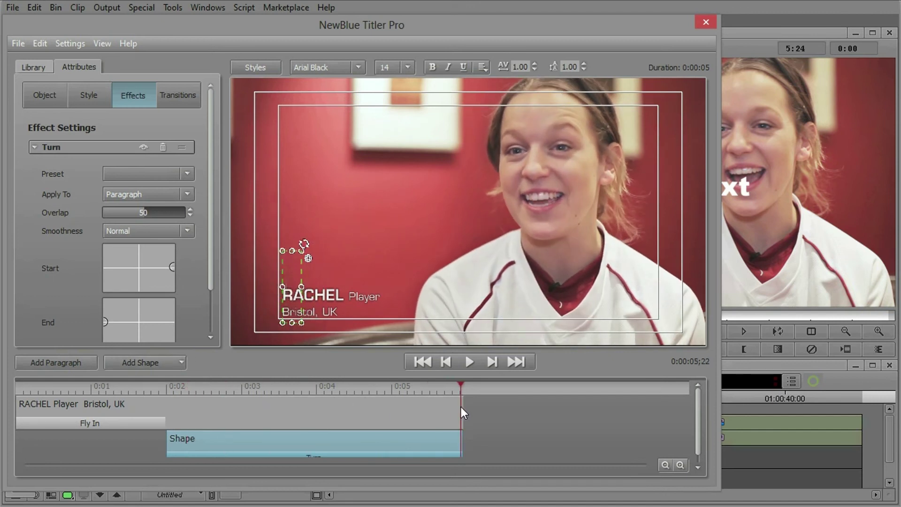
pyautogui.moveTo(105, 320); pyautogui.dragTo(130, 324)
pyautogui.moveTo(432, 389); pyautogui.dragTo(247, 384)
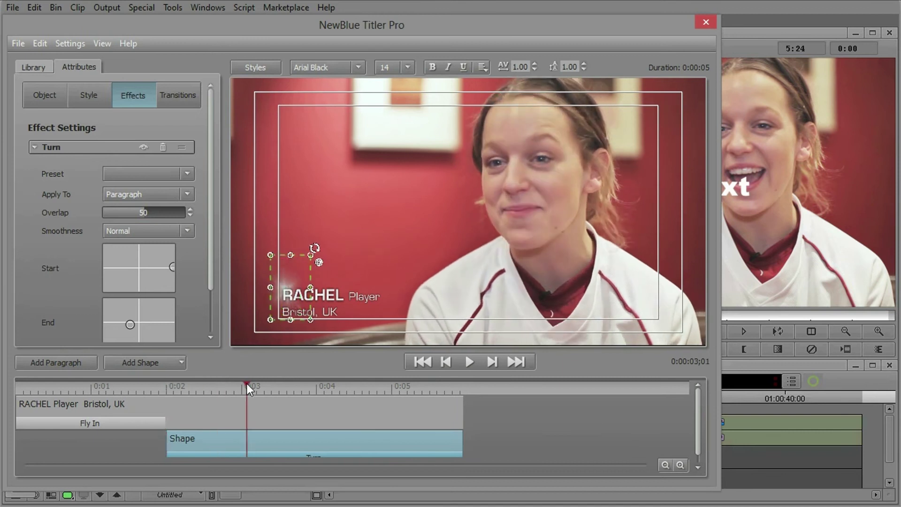
pyautogui.scroll(-2, 176, 315)
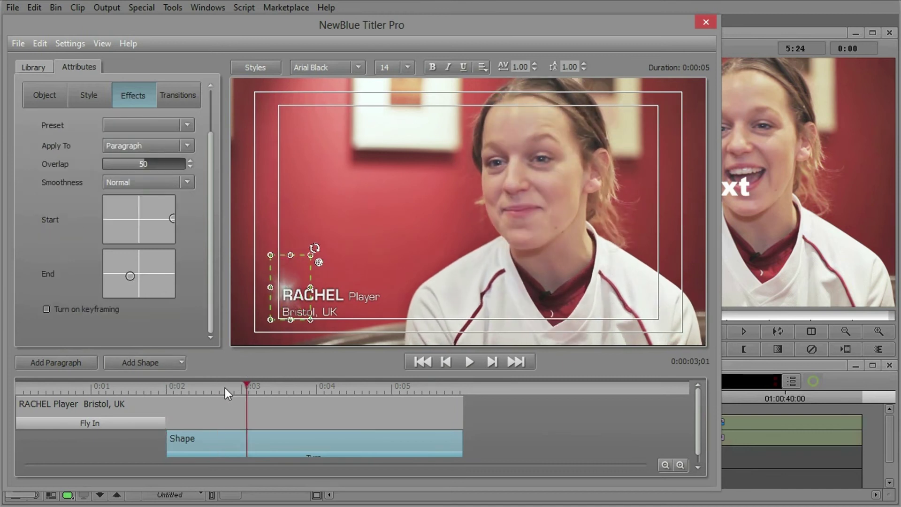
pyautogui.moveTo(162, 384); pyautogui.dragTo(178, 350)
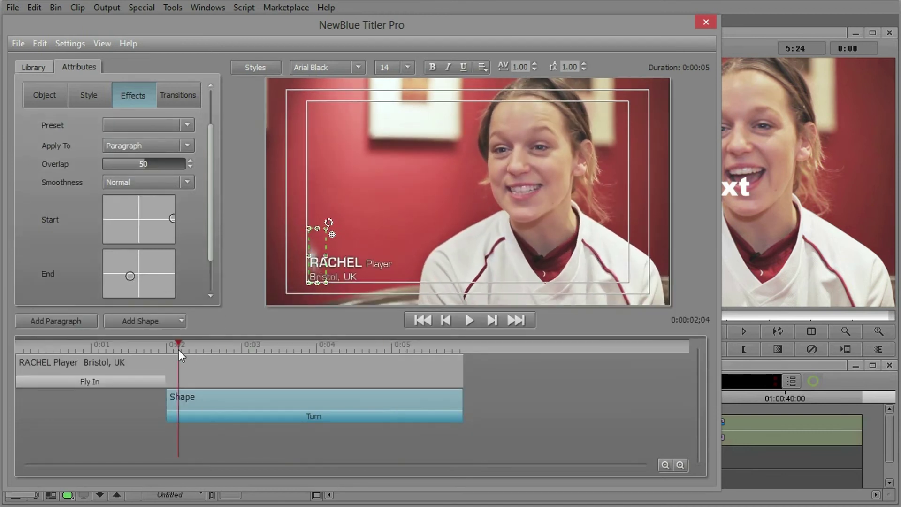
pyautogui.moveTo(169, 218); pyautogui.dragTo(173, 195)
pyautogui.press('space')
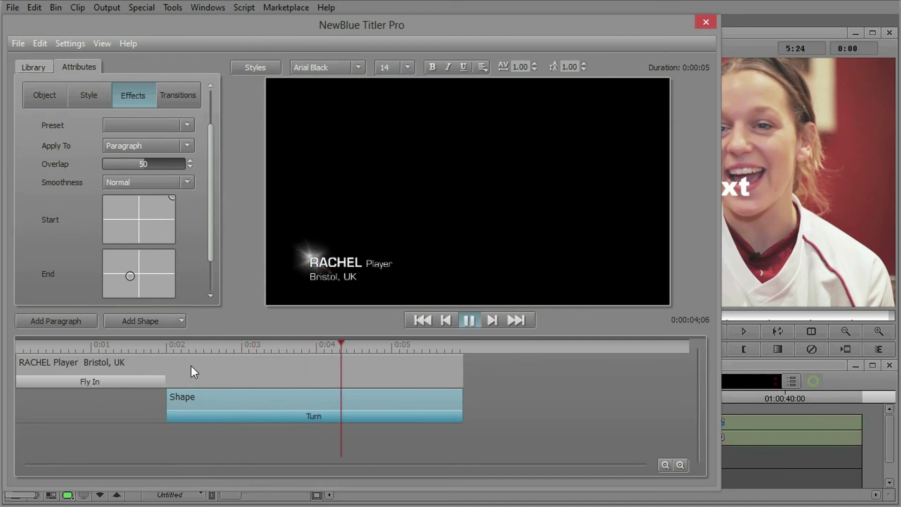
pyautogui.press('space')
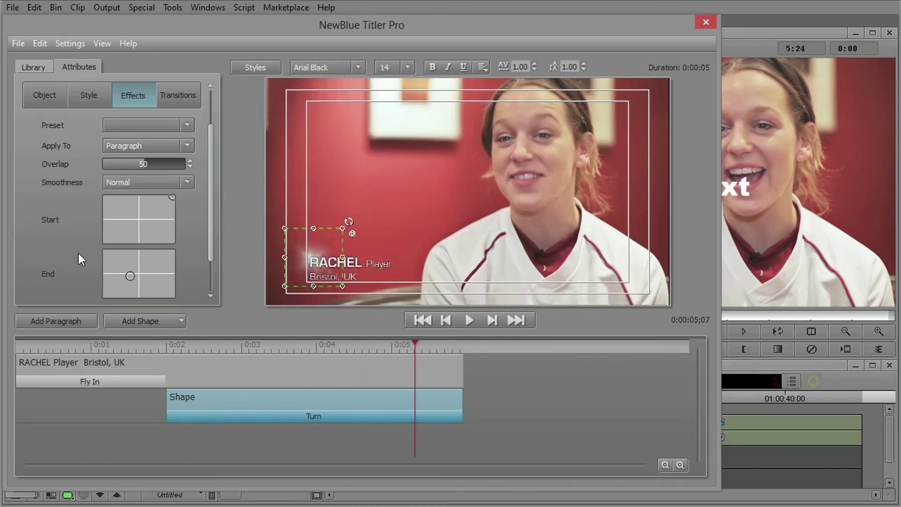
# Step: Enlarge the timeline area and add an ellipse shape to the title composition
pyautogui.click(305, 263)
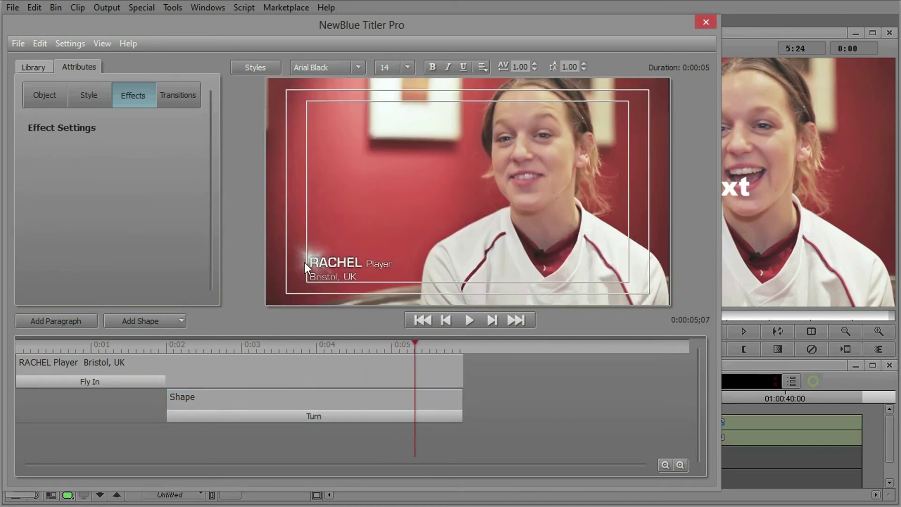
pyautogui.moveTo(328, 329); pyautogui.dragTo(334, 369)
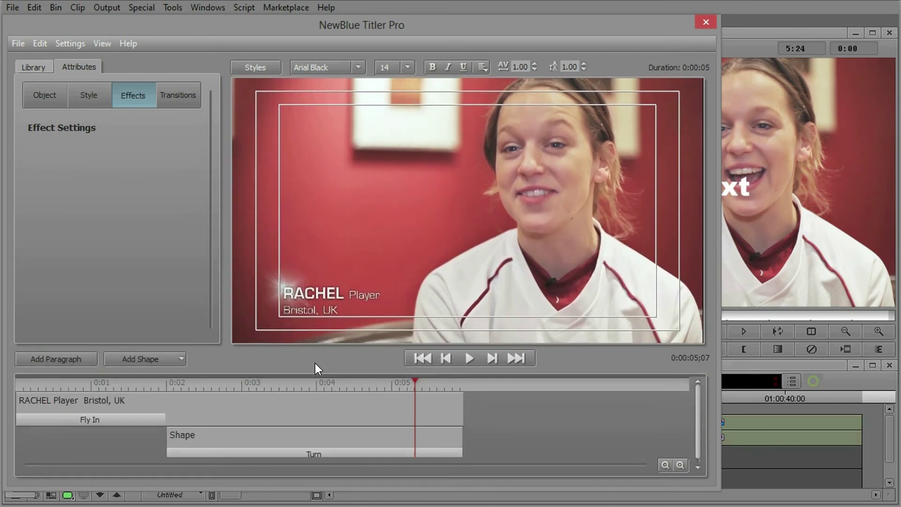
pyautogui.moveTo(317, 376); pyautogui.dragTo(316, 340)
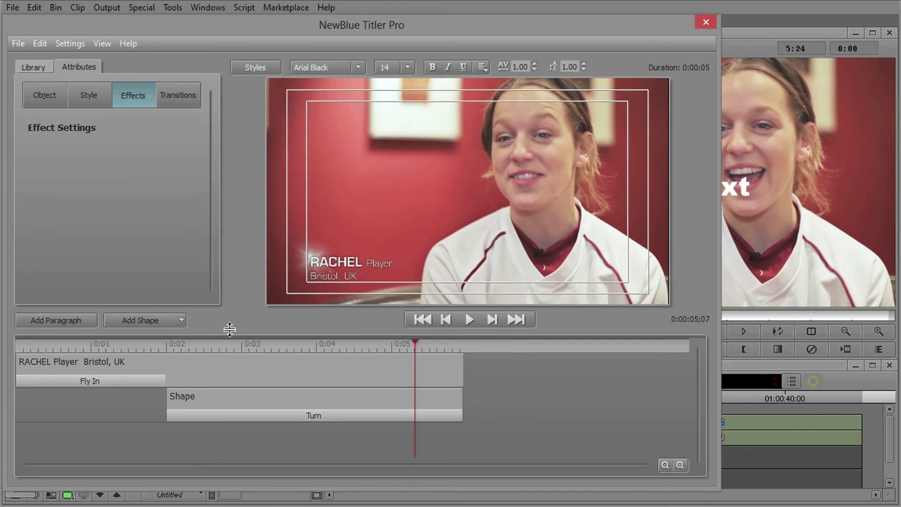
pyautogui.click(154, 320)
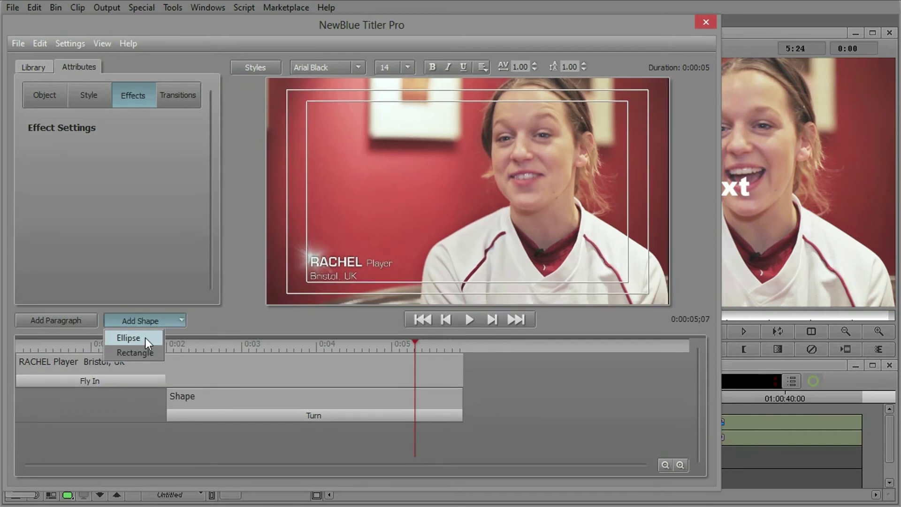
pyautogui.click(145, 337)
pyautogui.click(466, 200)
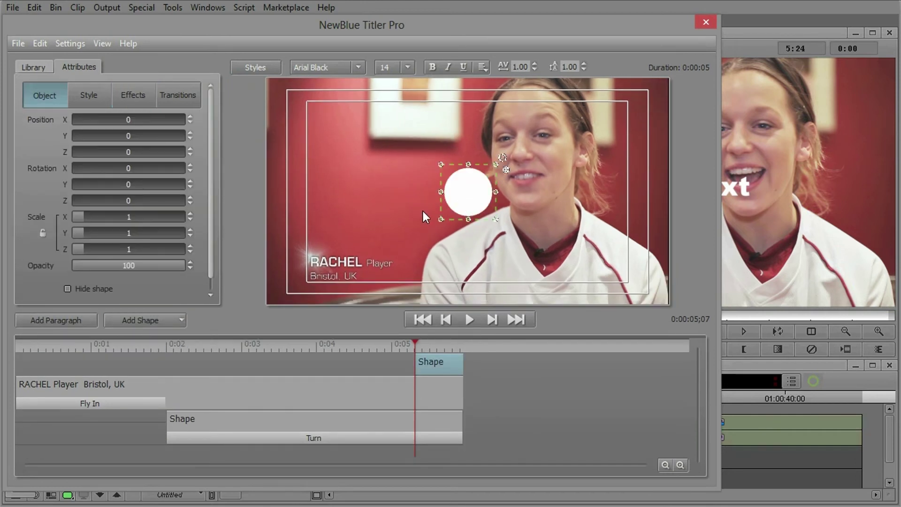
# Step: Colour the ellipse's 3D face with a red sampled from the wall in the video
pyautogui.click(89, 95)
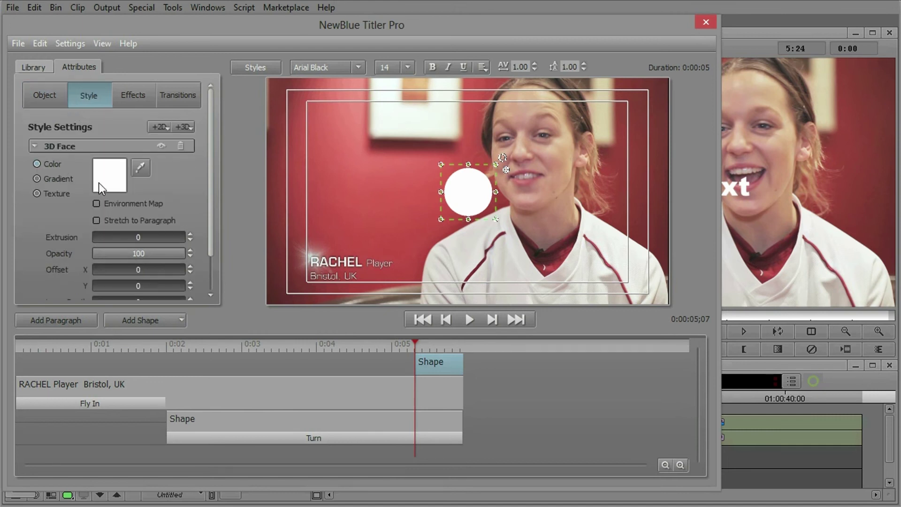
pyautogui.click(137, 171)
pyautogui.click(375, 198)
# Step: Change the ellipse's face to a vertical gradient with dark red (RGB 113, 46, 45) as the second colour, adjusting both gradient points
pyautogui.click(59, 178)
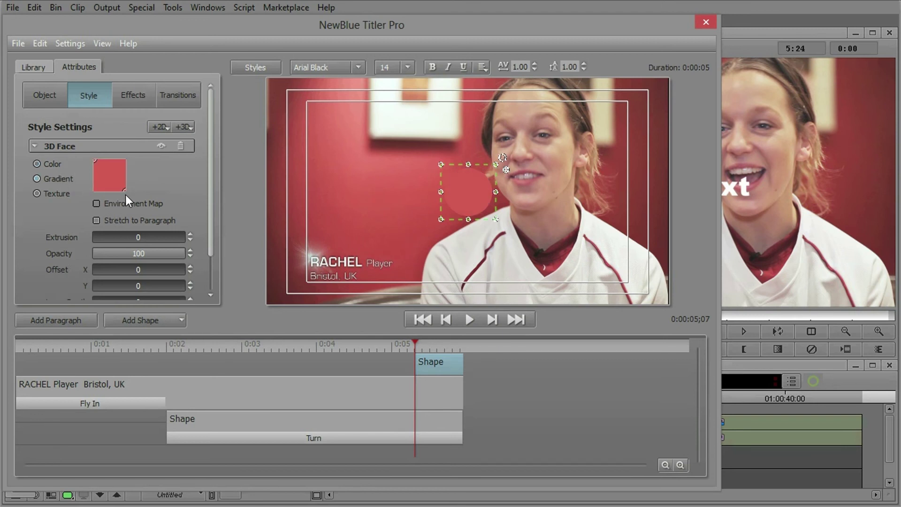
pyautogui.doubleClick(123, 191)
pyautogui.moveTo(612, 176)
pyautogui.mouseDown()
pyautogui.moveTo(613, 153)
pyautogui.moveTo(620, 194)
pyautogui.mouseUp()
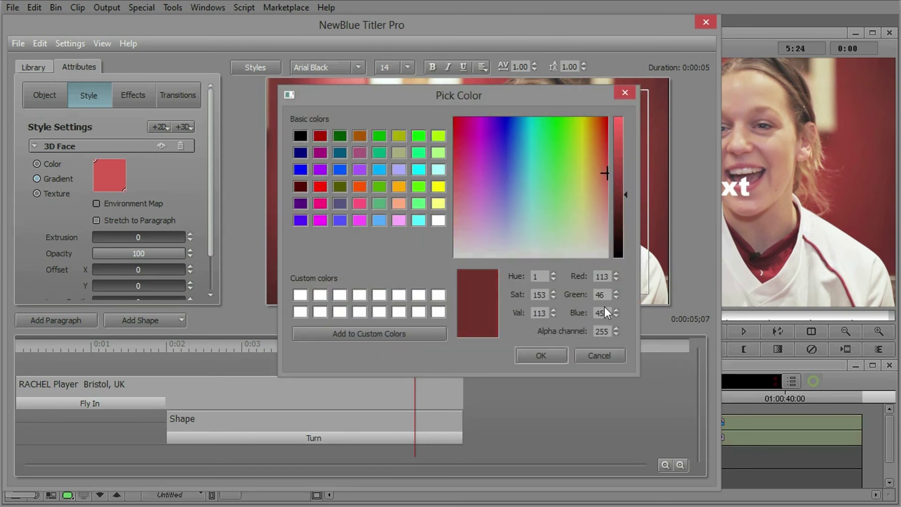
pyautogui.click(543, 357)
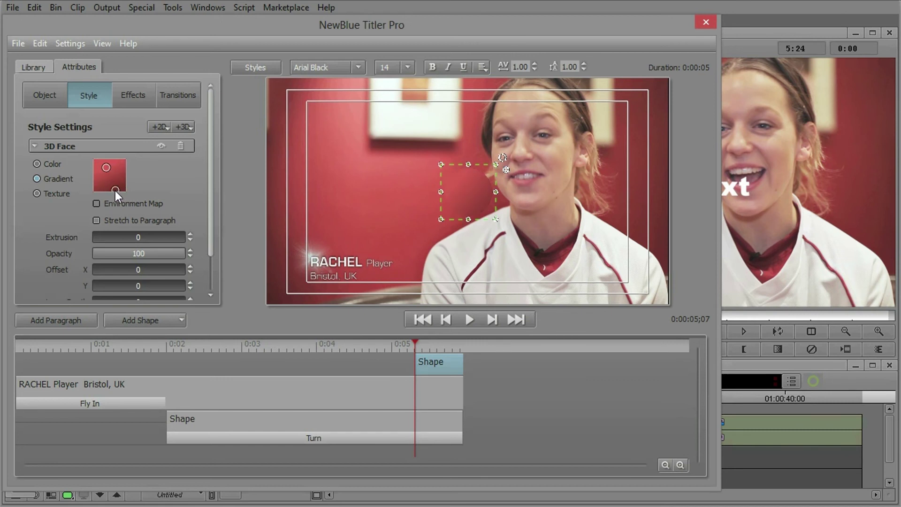
pyautogui.moveTo(108, 190); pyautogui.dragTo(108, 173)
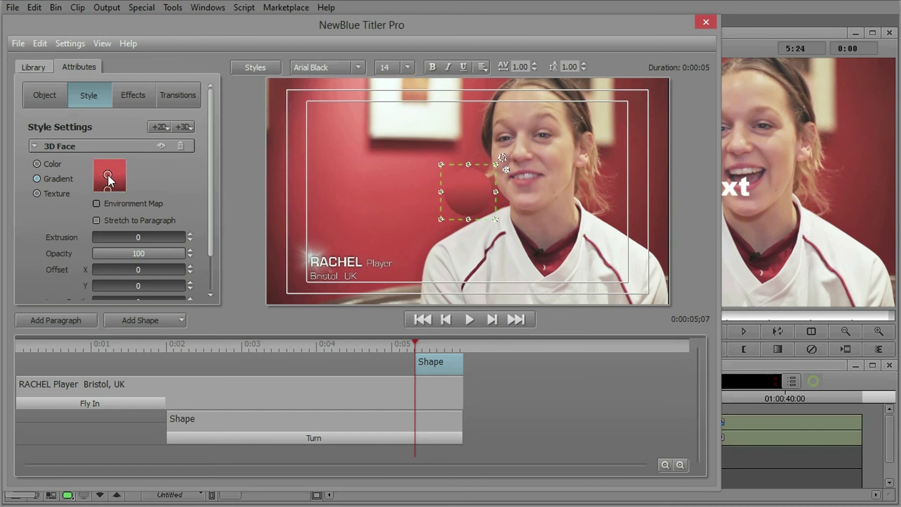
# Step: Add a 3D outline to the ellipse in light grey (RGB 236, 236, 236) with a thickness of 1.7
pyautogui.click(181, 125)
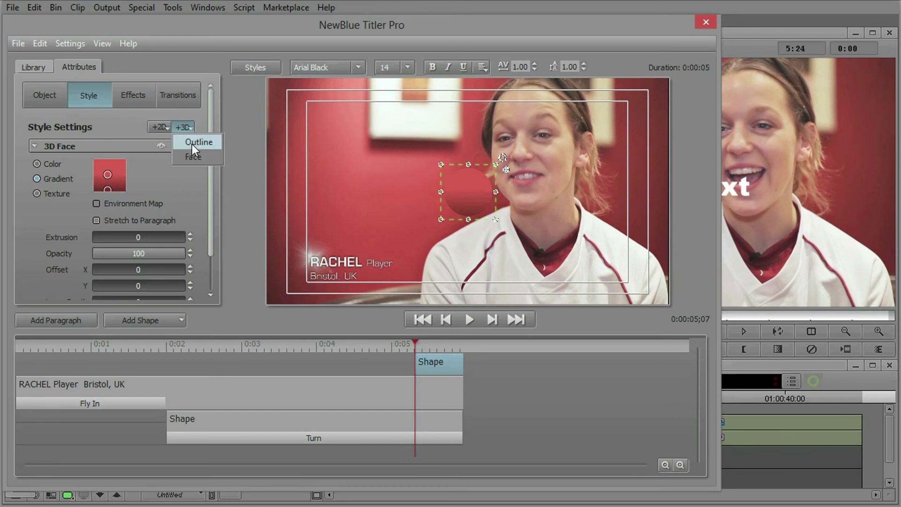
pyautogui.click(193, 143)
pyautogui.click(101, 199)
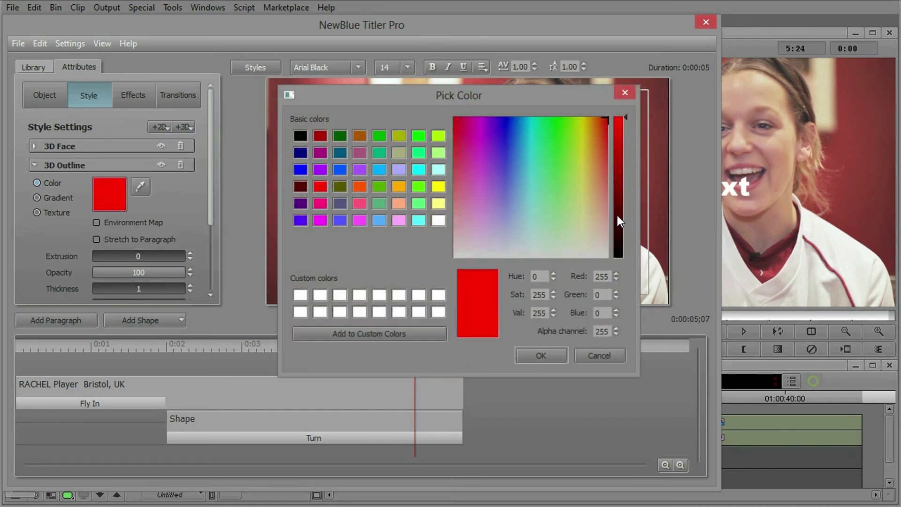
pyautogui.click(521, 255)
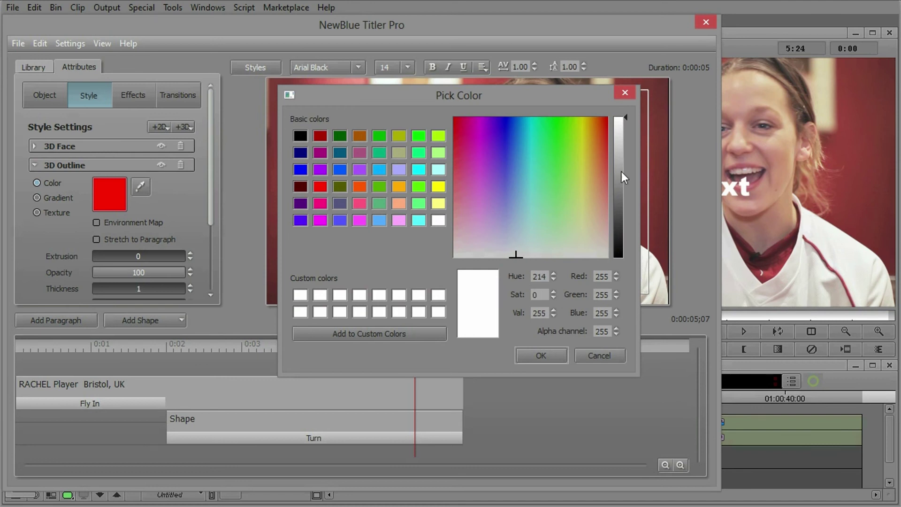
pyautogui.moveTo(619, 131); pyautogui.dragTo(620, 128)
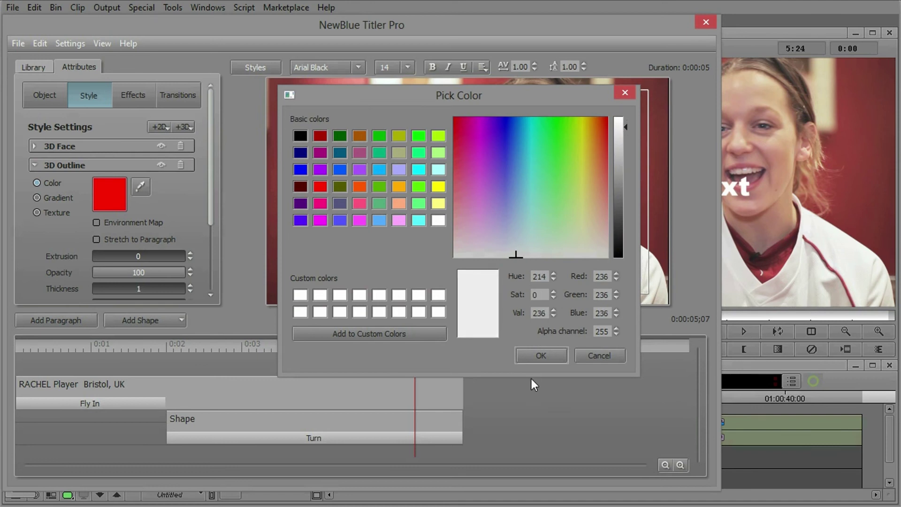
pyautogui.click(529, 354)
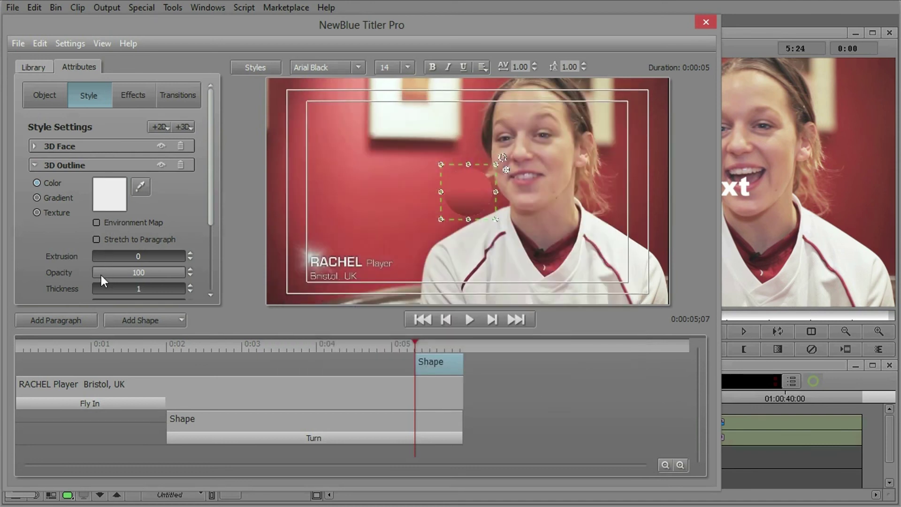
pyautogui.scroll(-3, 41, 237)
pyautogui.click(96, 245)
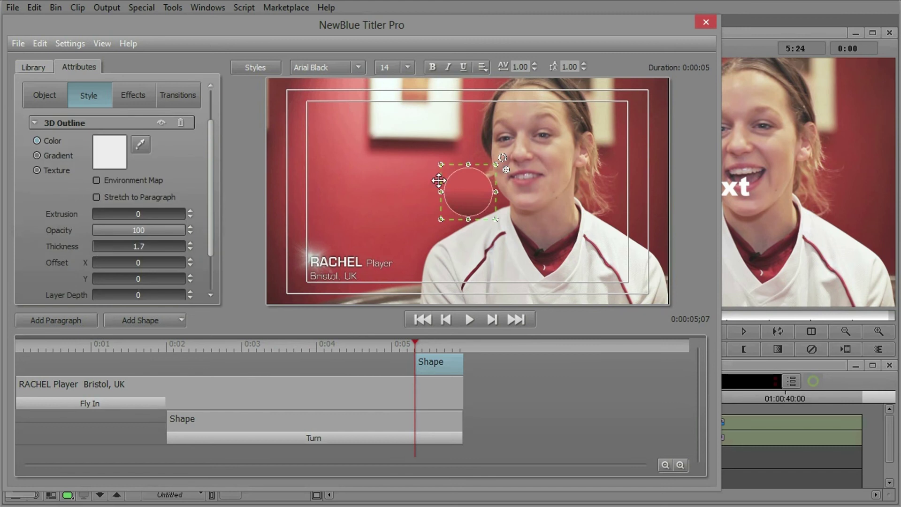
# Step: Place the ellipse over the beginning of the interviewee's name and make its track the lowest layer, starting at the title's beginning
pyautogui.moveTo(437, 179); pyautogui.dragTo(286, 269)
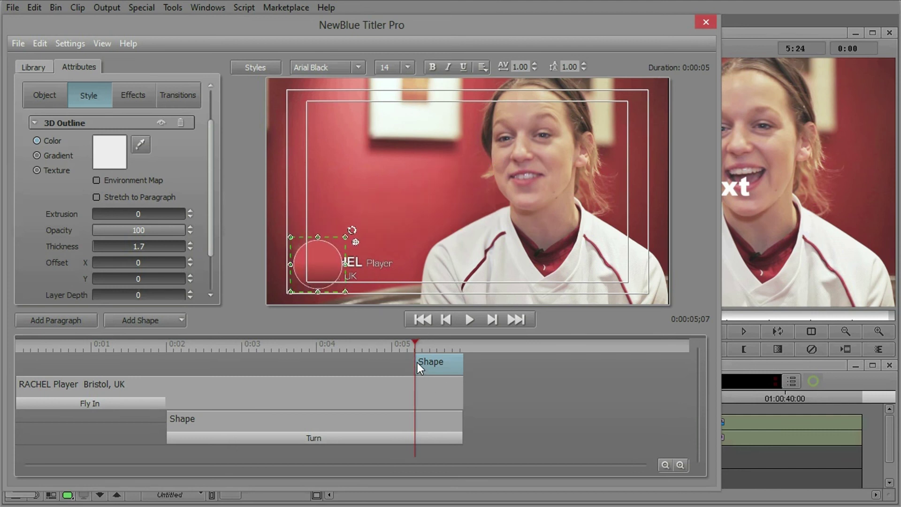
pyautogui.moveTo(417, 365); pyautogui.dragTo(17, 362)
pyautogui.moveTo(133, 364); pyautogui.dragTo(133, 436)
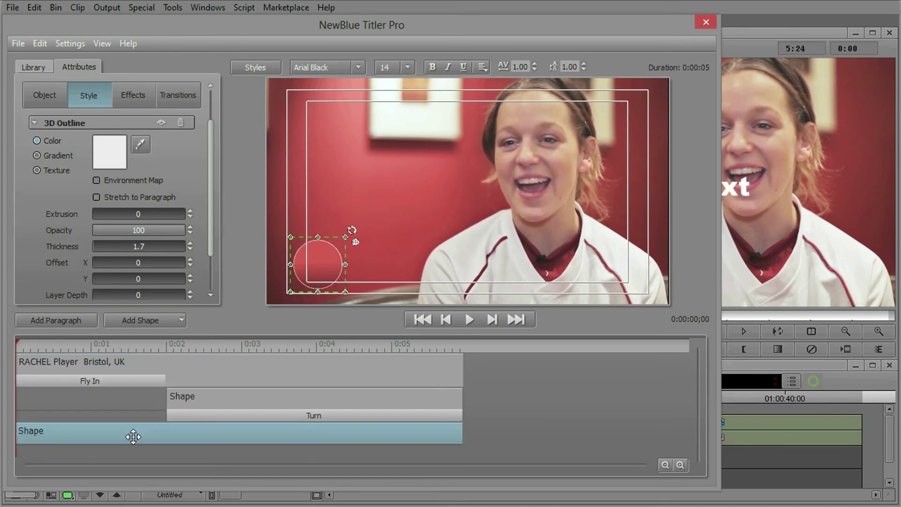
# Step: Scrub to a frame showing the flare, then shrink the ellipse slightly and nudge it into place behind the name's first letters
pyautogui.moveTo(22, 341); pyautogui.dragTo(421, 368)
pyautogui.click(305, 375)
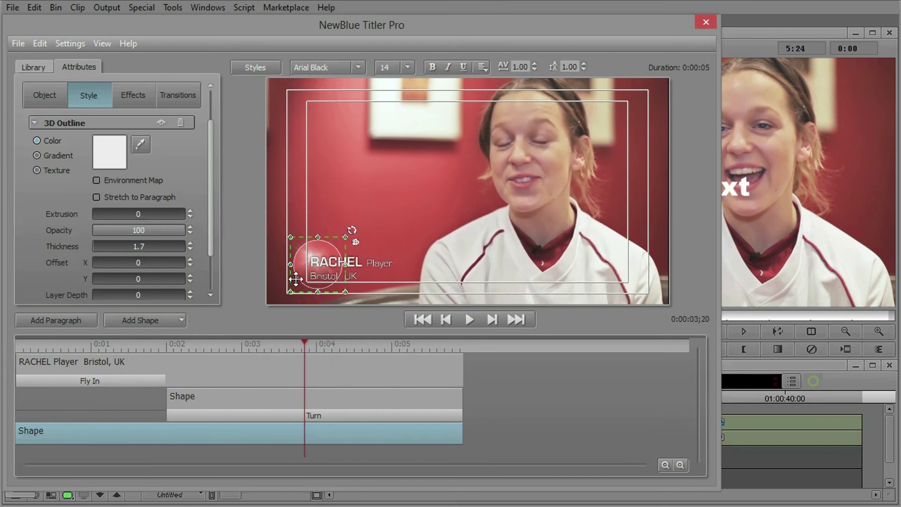
pyautogui.moveTo(291, 292); pyautogui.dragTo(295, 289)
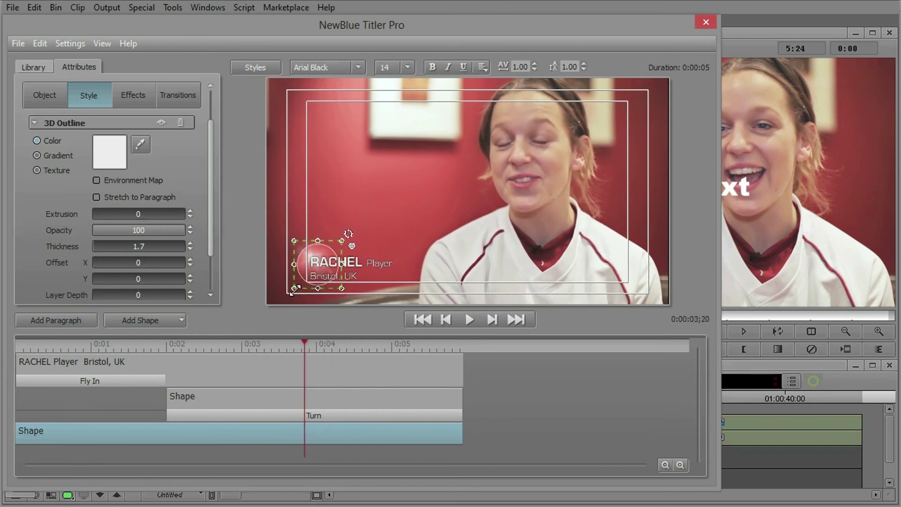
pyautogui.moveTo(294, 287); pyautogui.dragTo(291, 279)
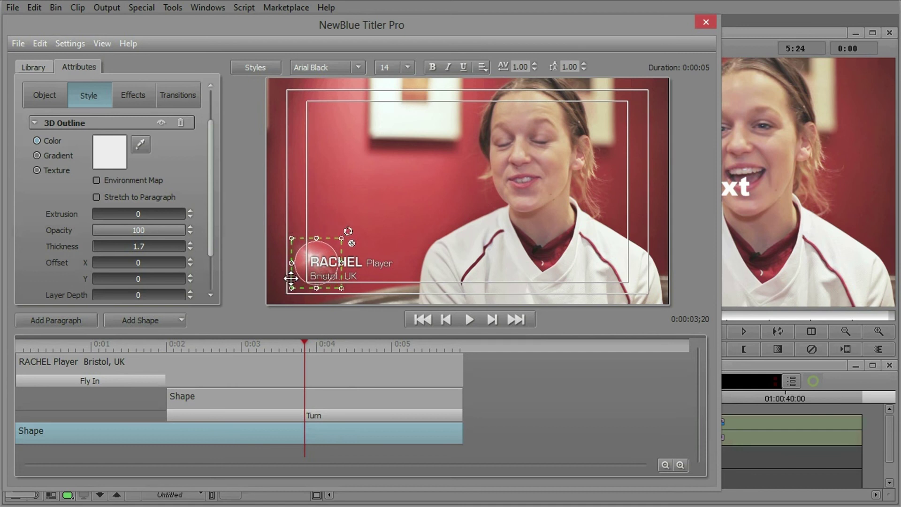
pyautogui.click(390, 229)
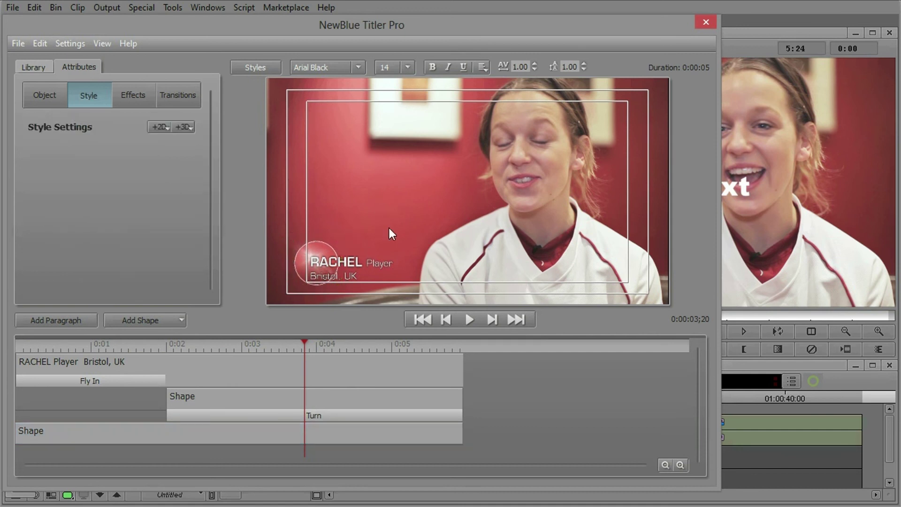
# Step: Turn off the safe margins and scrub from the title's start to preview the animation
pyautogui.click(103, 43)
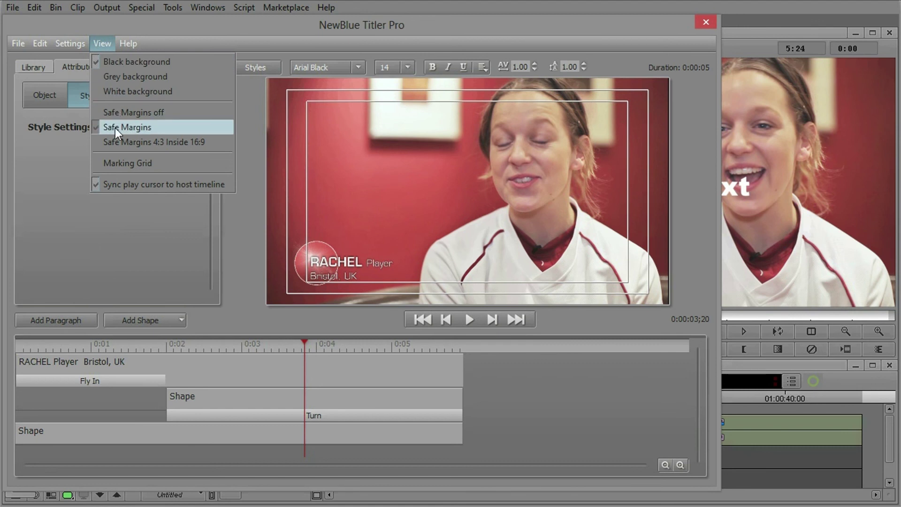
pyautogui.click(123, 112)
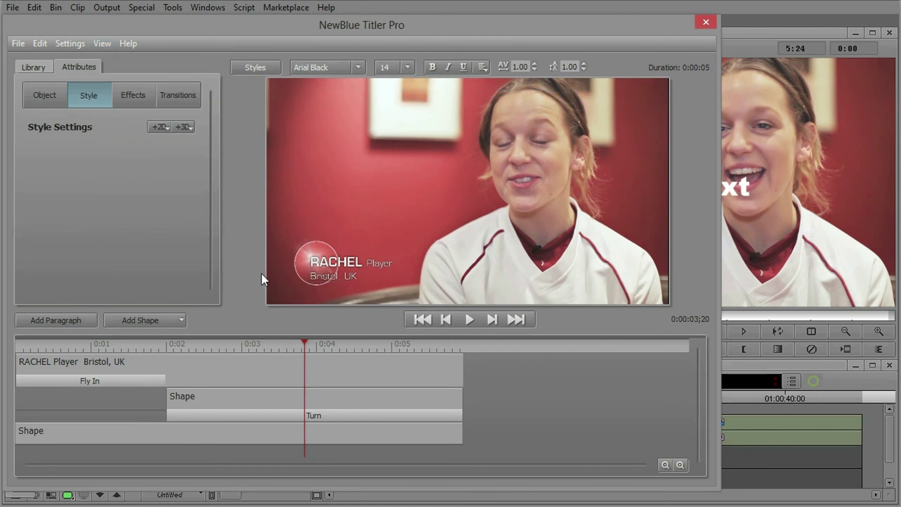
pyautogui.click(18, 345)
pyautogui.moveTo(58, 358); pyautogui.dragTo(218, 363)
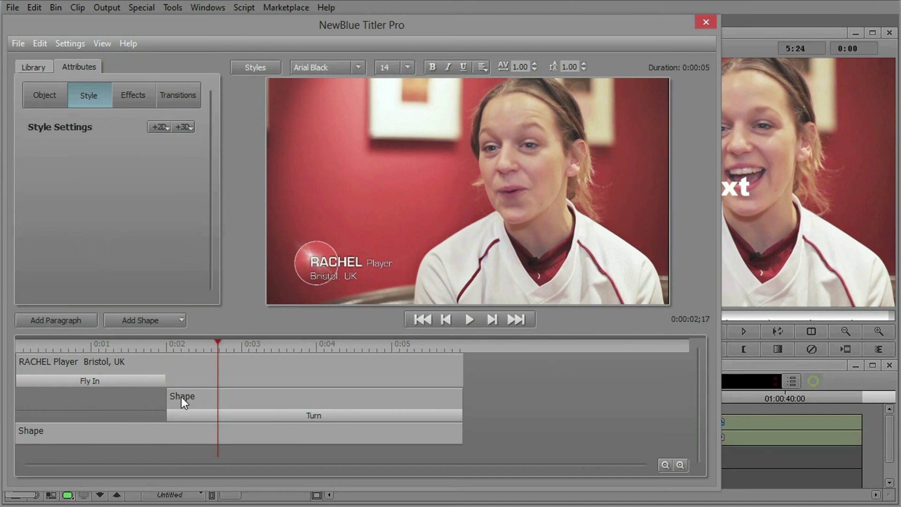
# Step: Apply the Fade Letters preset of the Fade In transition from the animation transitions library to the flare shape
pyautogui.click(35, 65)
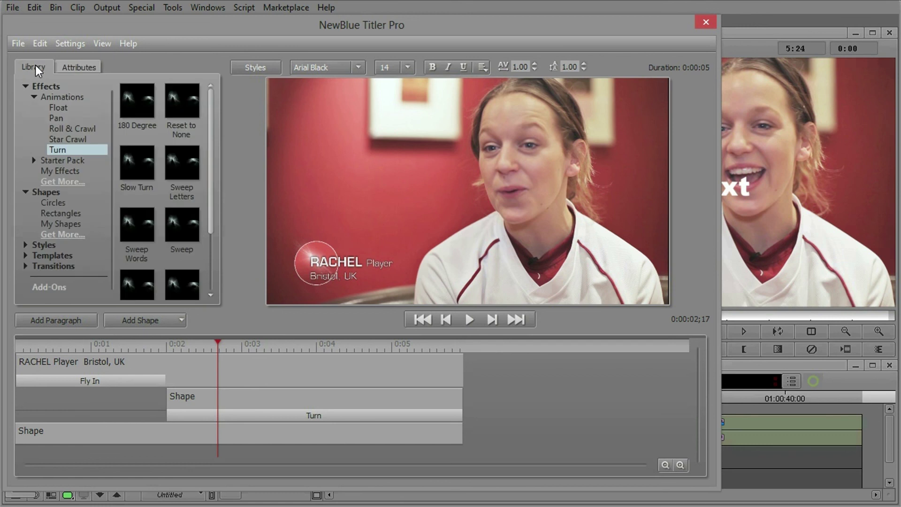
pyautogui.click(27, 88)
pyautogui.click(25, 170)
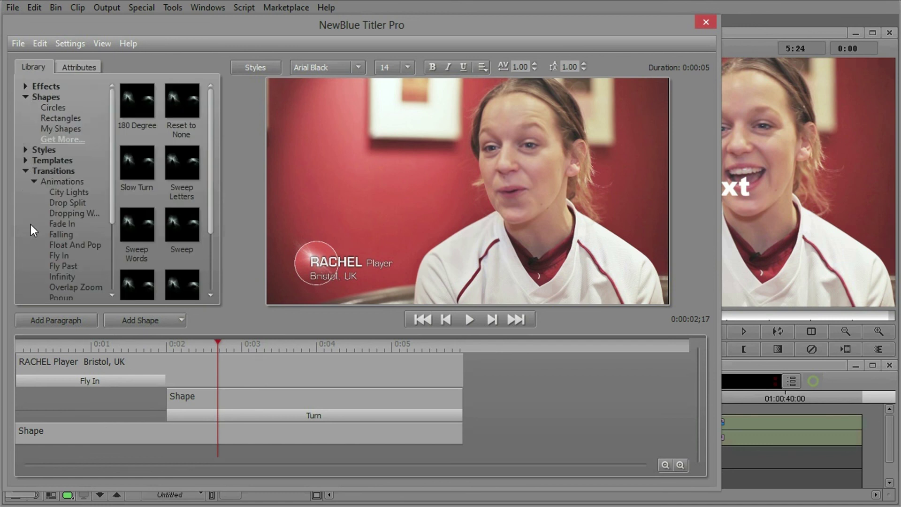
pyautogui.moveTo(113, 180); pyautogui.dragTo(111, 218)
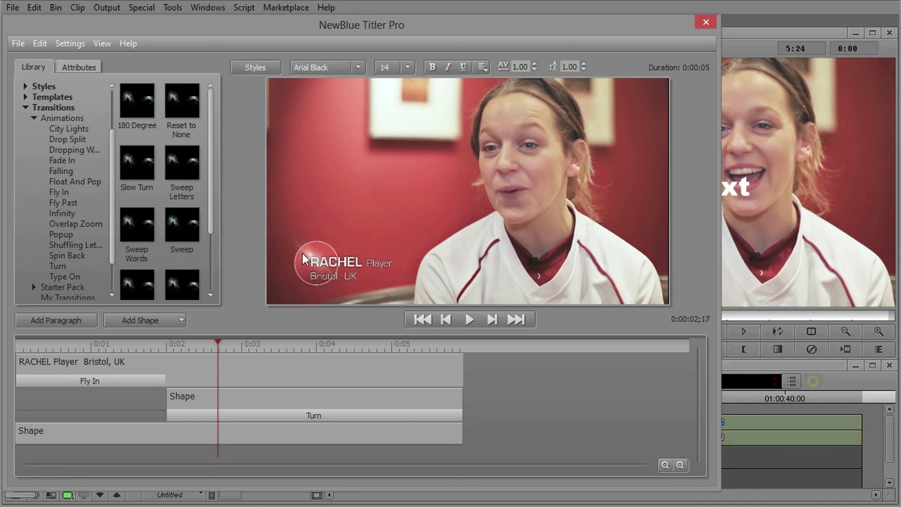
pyautogui.click(66, 162)
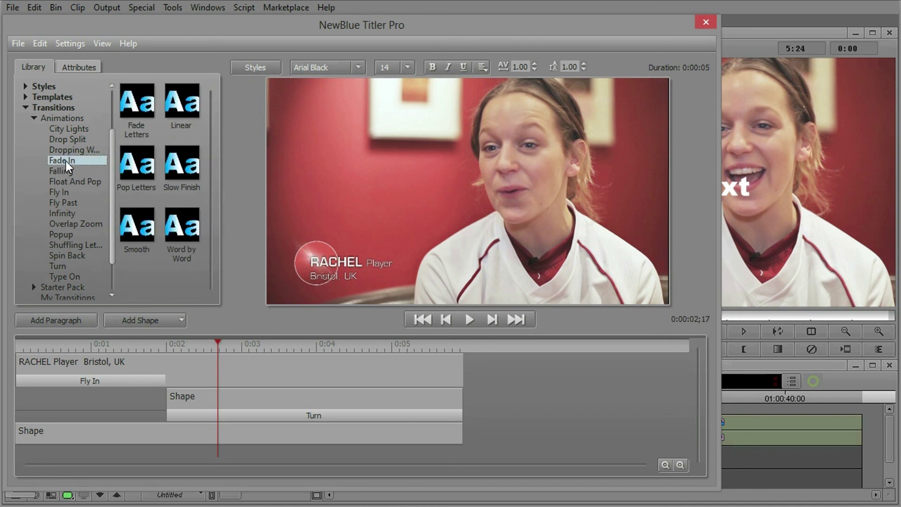
pyautogui.moveTo(137, 102); pyautogui.dragTo(184, 404)
# Step: Adjust the flare's Fade In transition to last about one second, scrubbing over the fade to check its timing
pyautogui.moveTo(313, 428); pyautogui.dragTo(214, 429)
pyautogui.moveTo(196, 345); pyautogui.dragTo(254, 351)
pyautogui.click(211, 351)
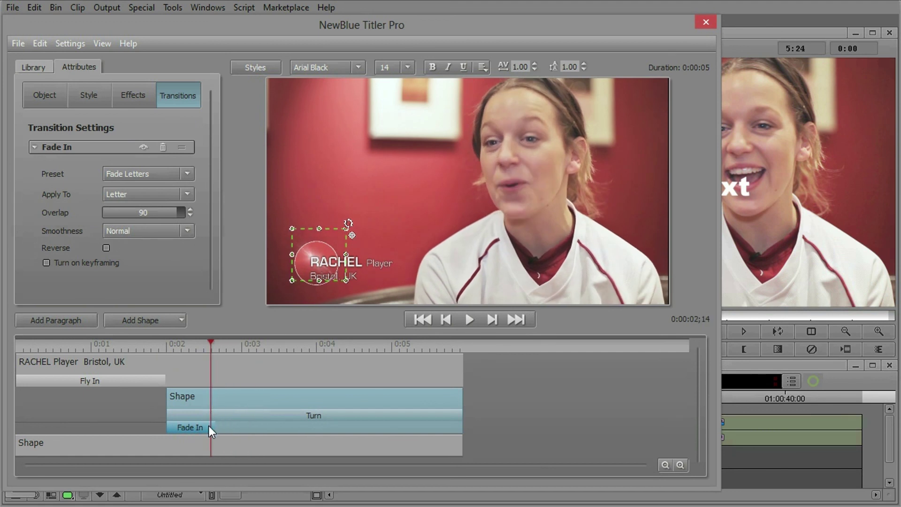
pyautogui.moveTo(213, 427); pyautogui.dragTo(244, 428)
pyautogui.moveTo(212, 347); pyautogui.dragTo(241, 341)
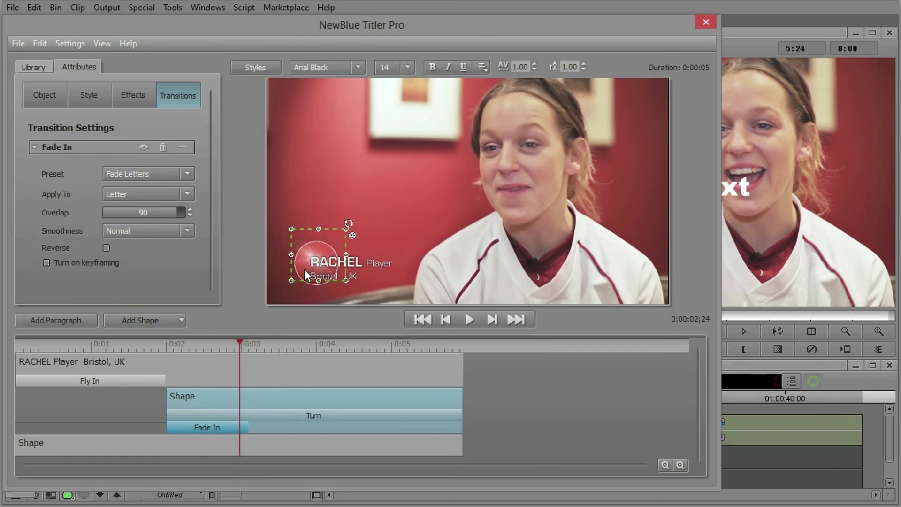
# Step: Copy the Fly In transition from the name paragraph and paste it onto the ellipse shape's track
pyautogui.click(104, 384)
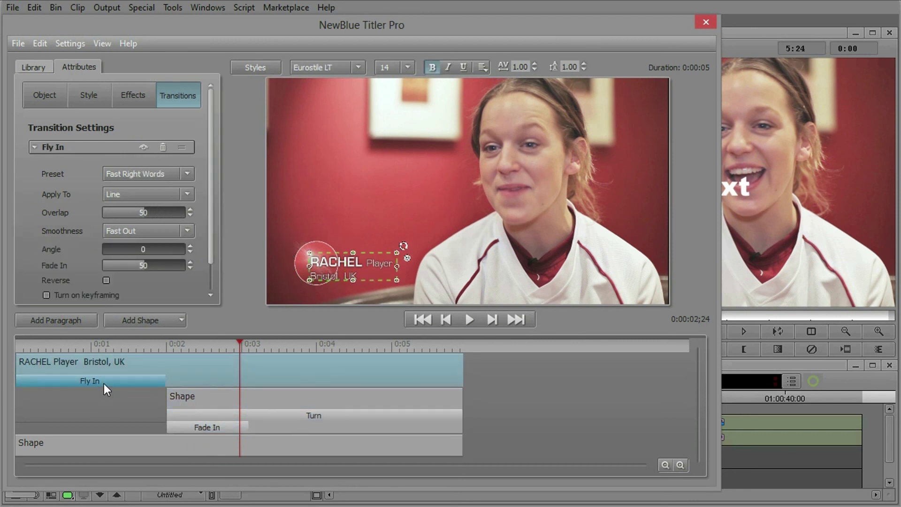
pyautogui.rightClick(105, 381)
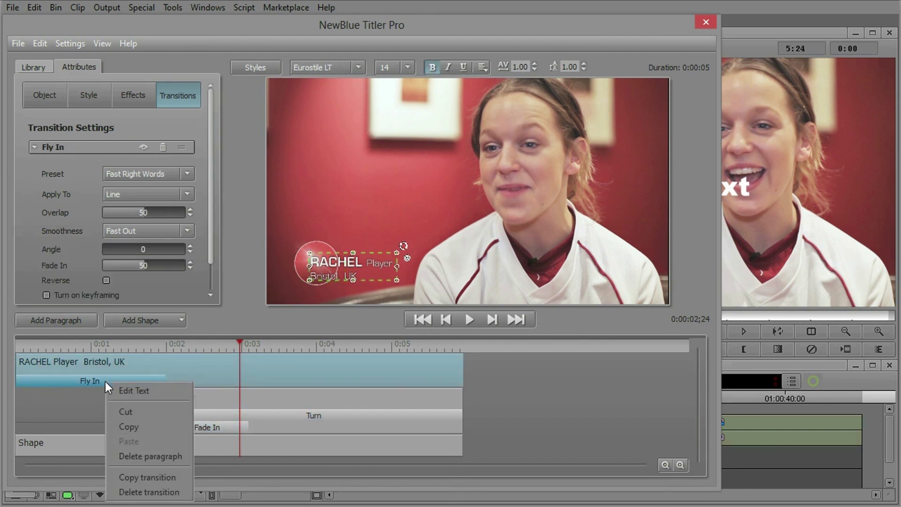
pyautogui.click(142, 474)
pyautogui.click(82, 441)
pyautogui.rightClick(83, 441)
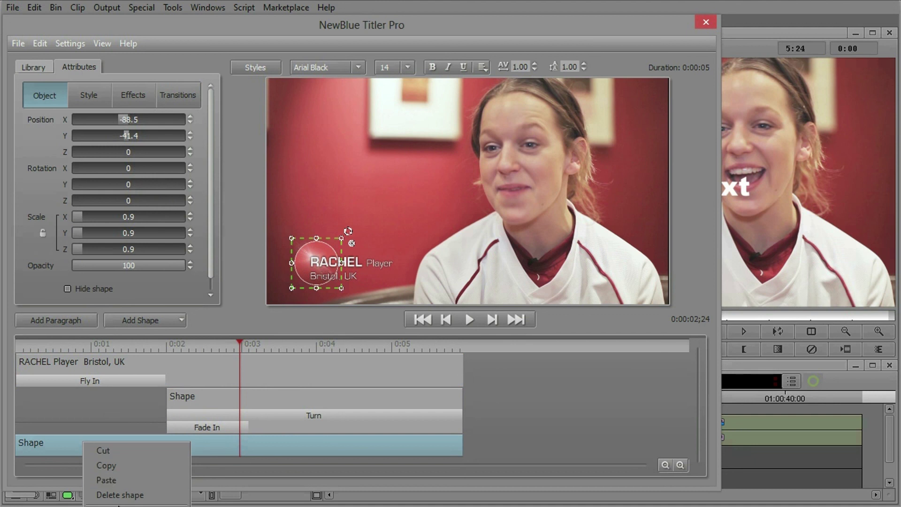
pyautogui.click(106, 479)
# Step: Play the title from its start and scrub back through it to review the combined animation
pyautogui.moveTo(177, 345); pyautogui.dragTo(9, 348)
pyautogui.press('space')
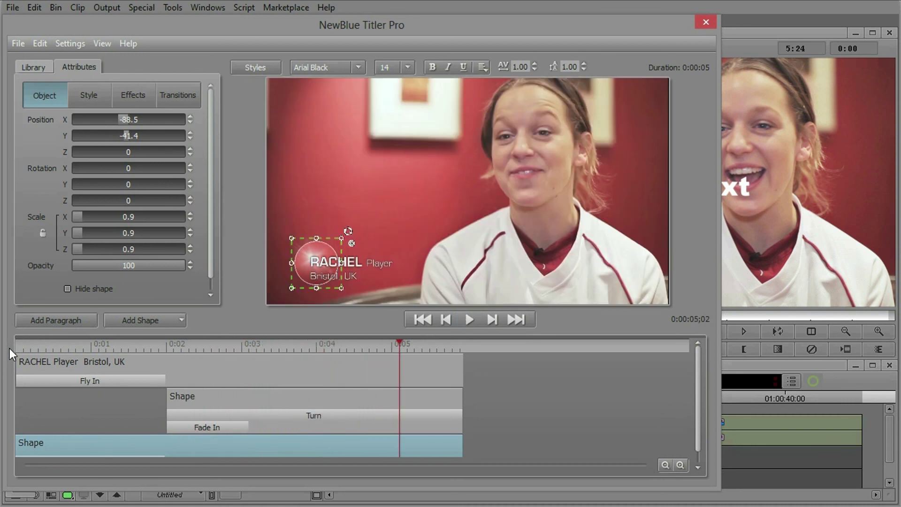
pyautogui.moveTo(348, 346); pyautogui.dragTo(266, 333)
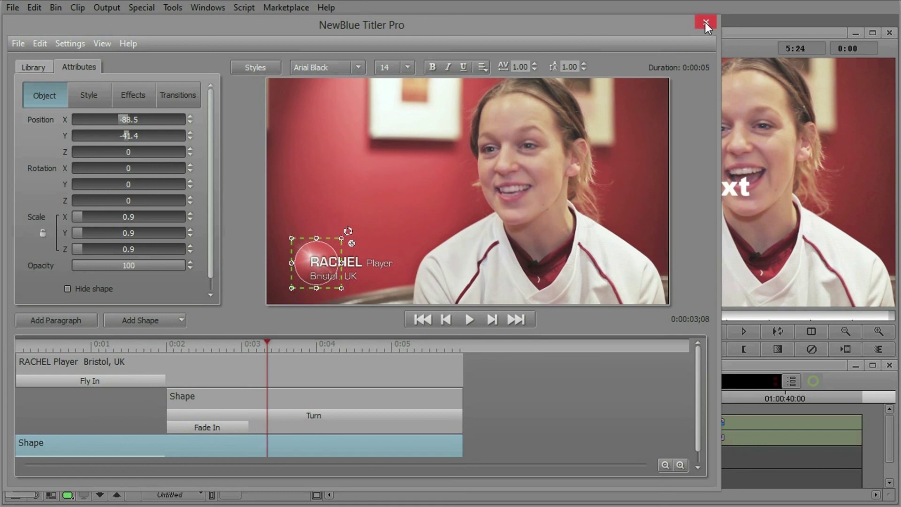
# Step: Close the Titler Pro window to return to Avid and play the titled interview clip in the sequence
pyautogui.click(705, 22)
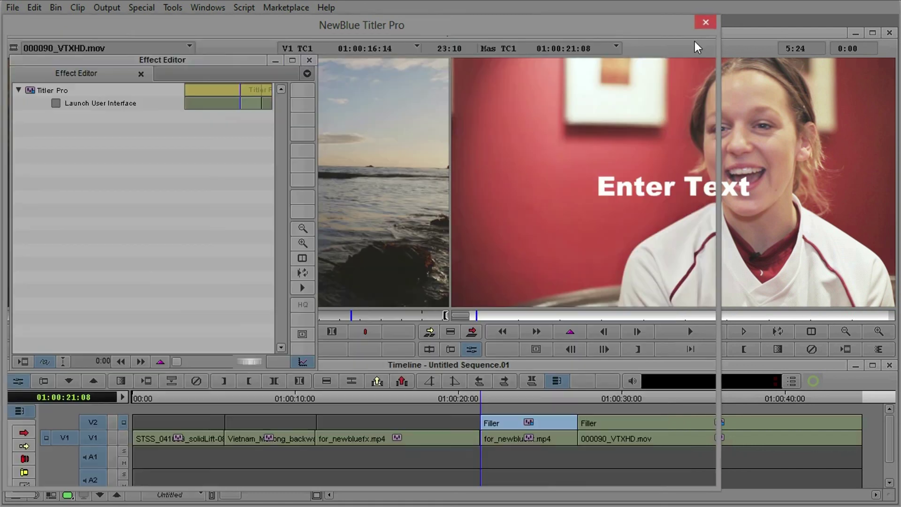
pyautogui.click(695, 332)
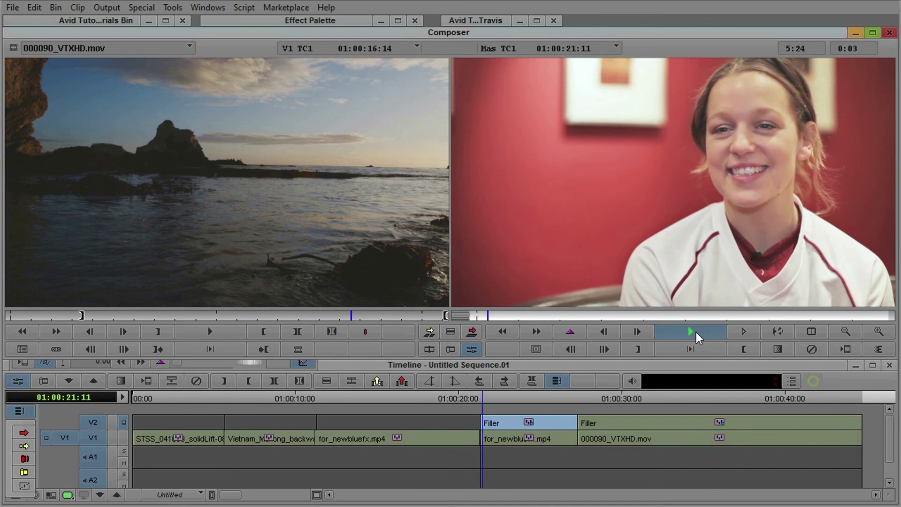